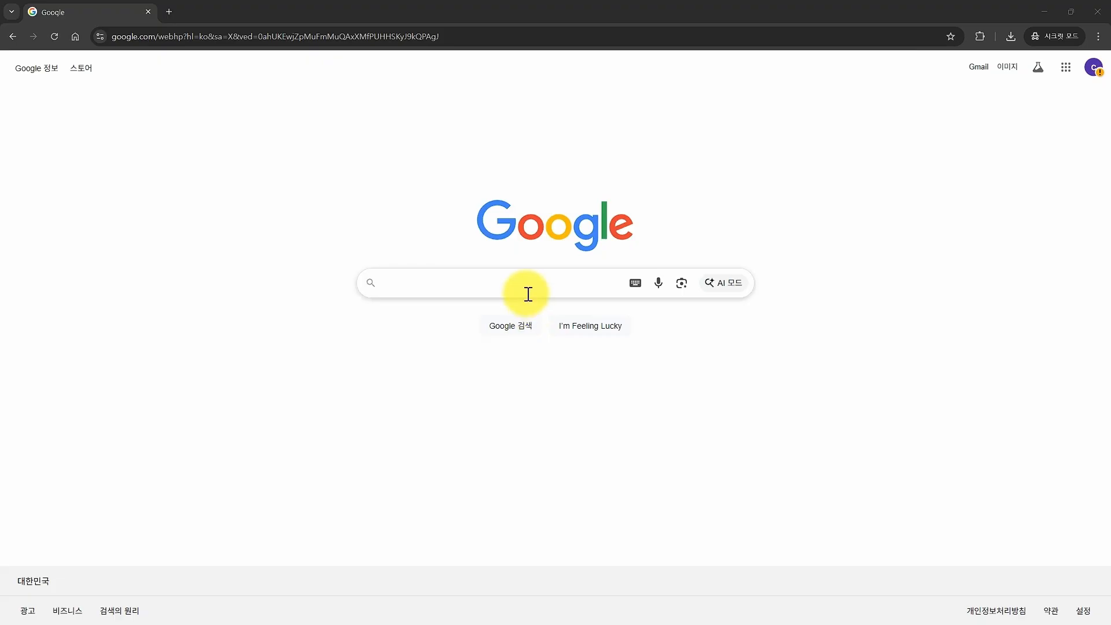
Step: Open the Perplexity site from a Google search for "퍼플렉시티" and sign in with the Google account
{"action": "left_click", "coordinate": [528, 291]}
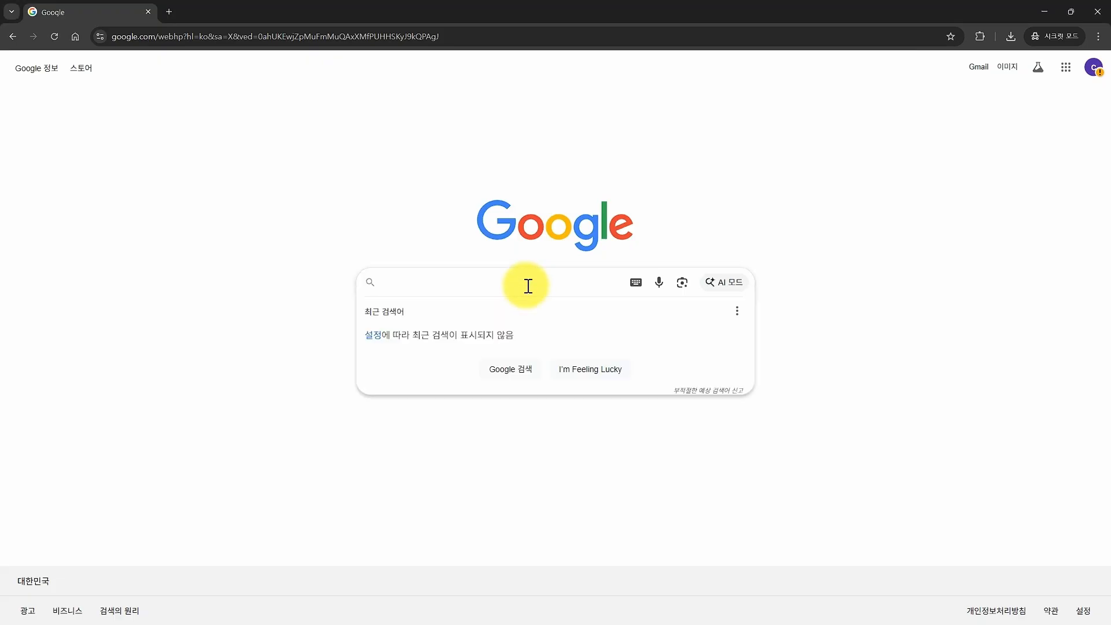
{"action": "type", "text": "퍼플"}
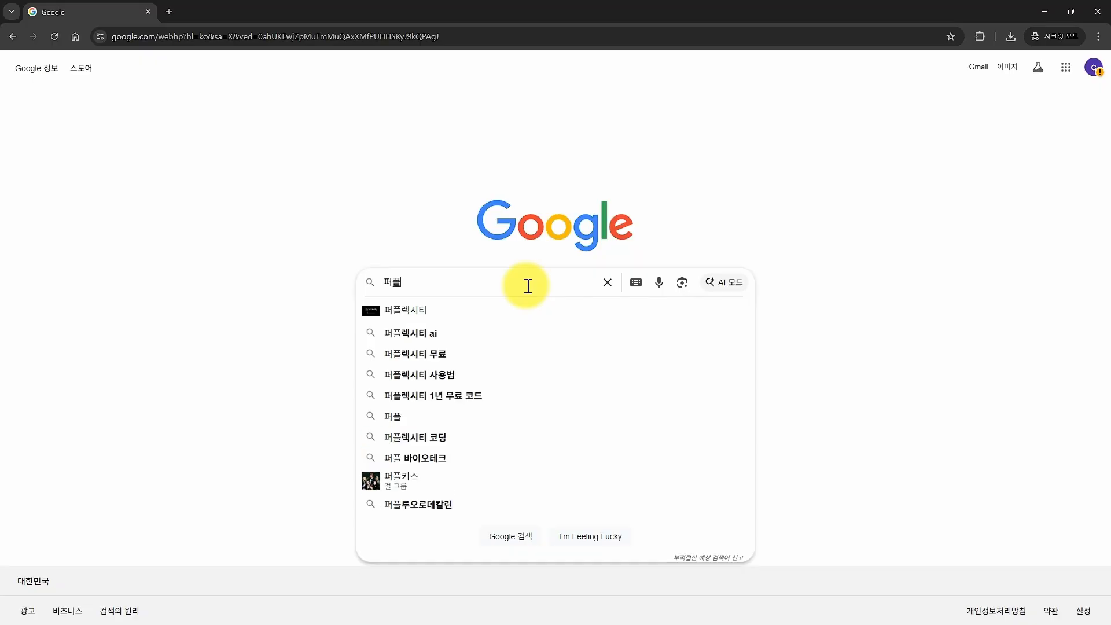
{"action": "type", "text": "렉시티"}
{"action": "key", "text": "Return"}
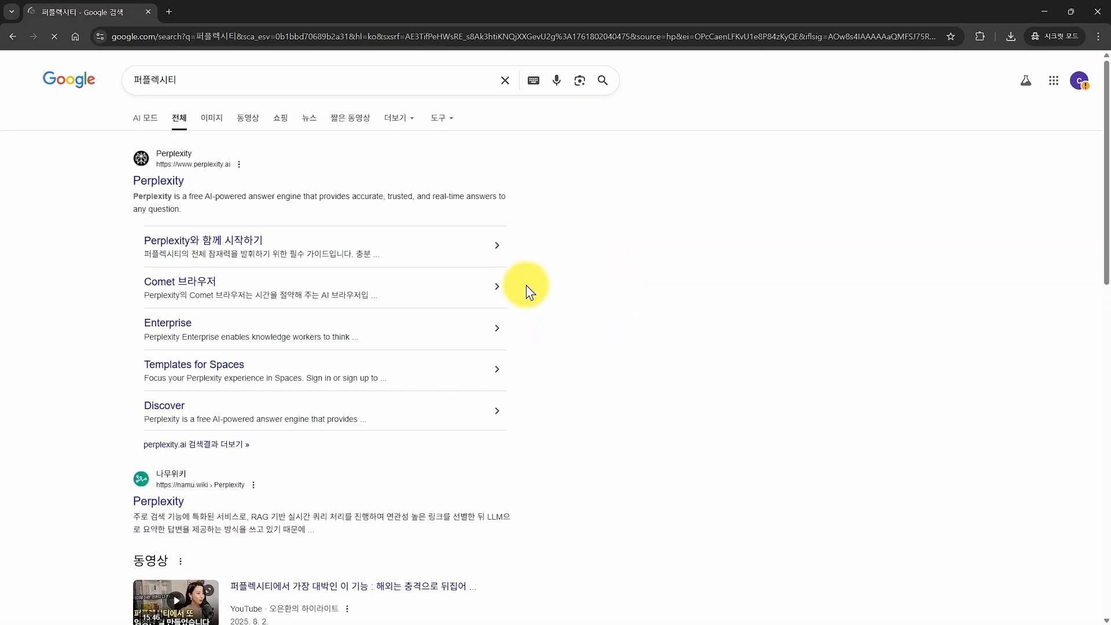
{"action": "left_click", "coordinate": [164, 182]}
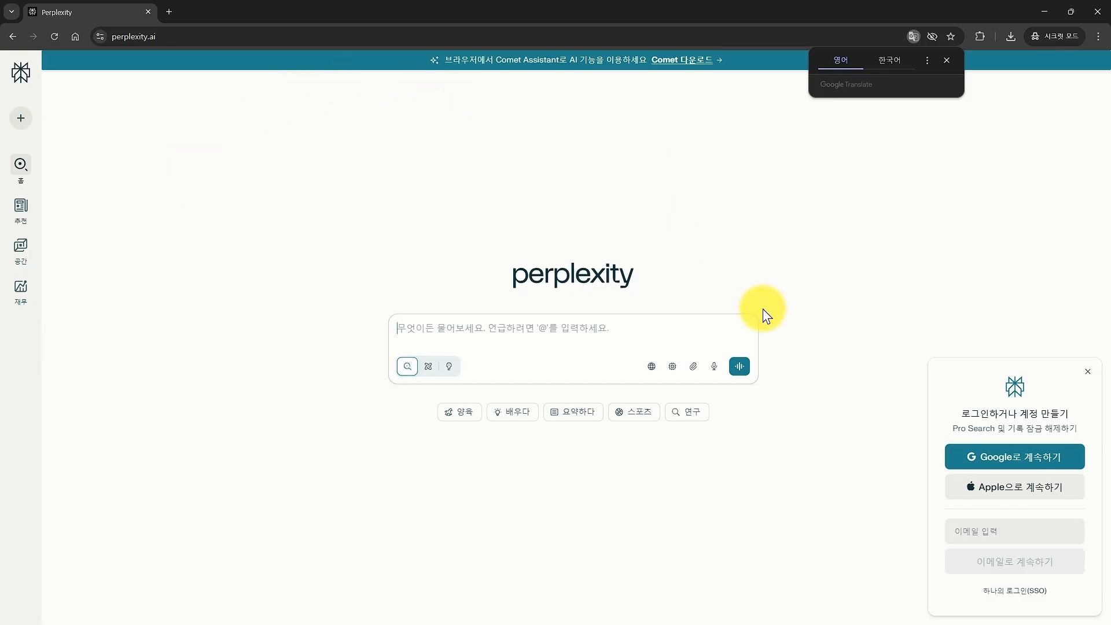
{"action": "left_click", "coordinate": [1052, 468]}
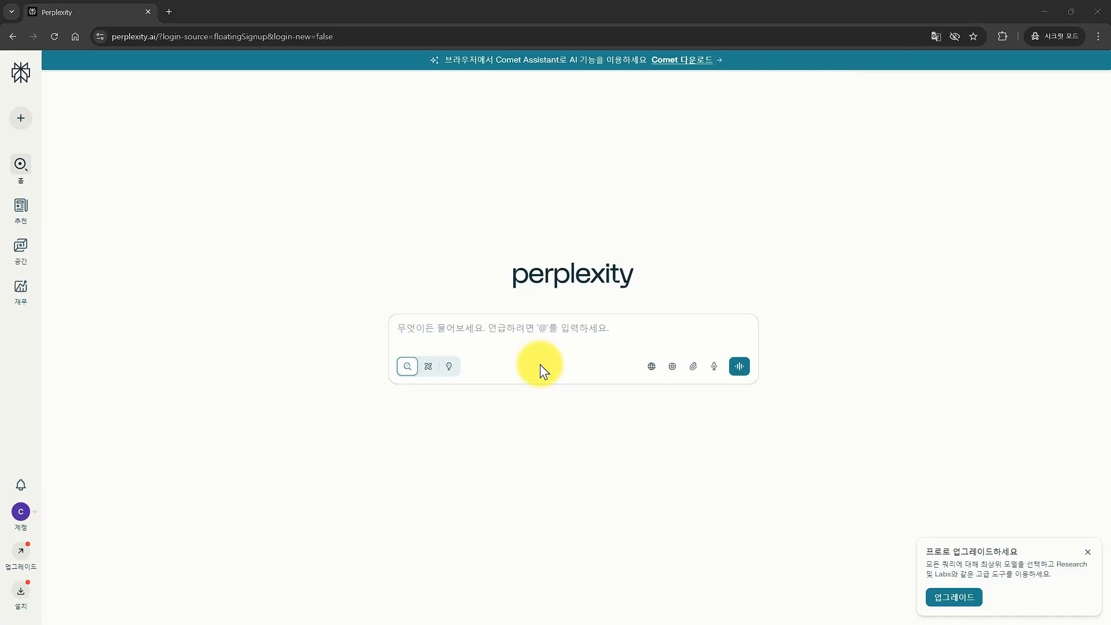
Step: Begin a question with "사회복지기관 공문을 작성하려고 합니다." followed by a blank line
{"action": "left_click", "coordinate": [469, 334]}
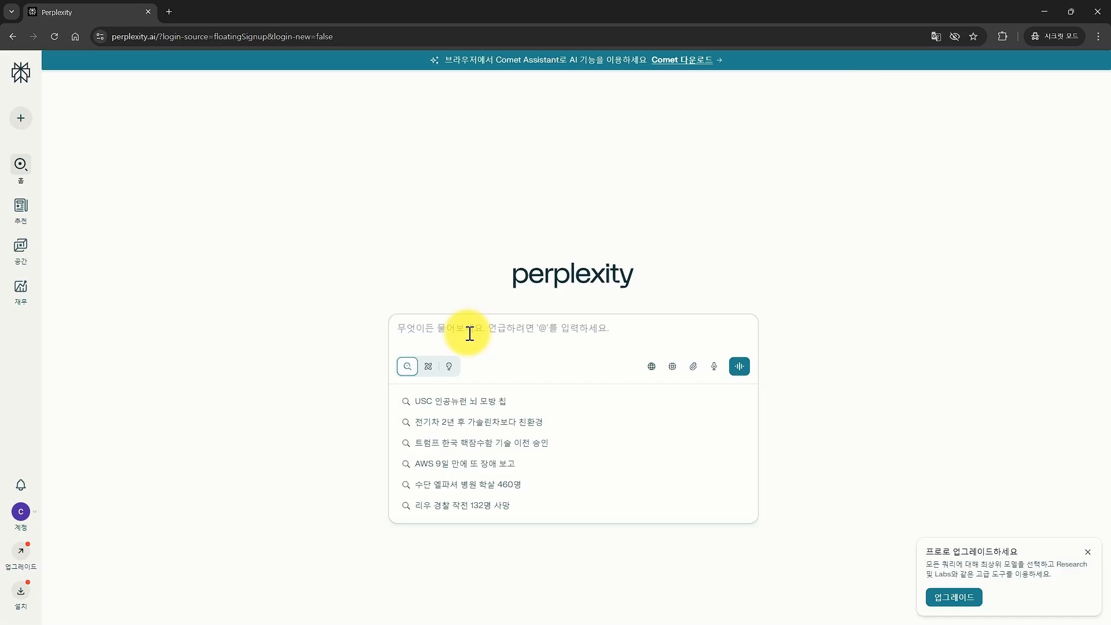
{"action": "type", "text": "사회복지기관"}
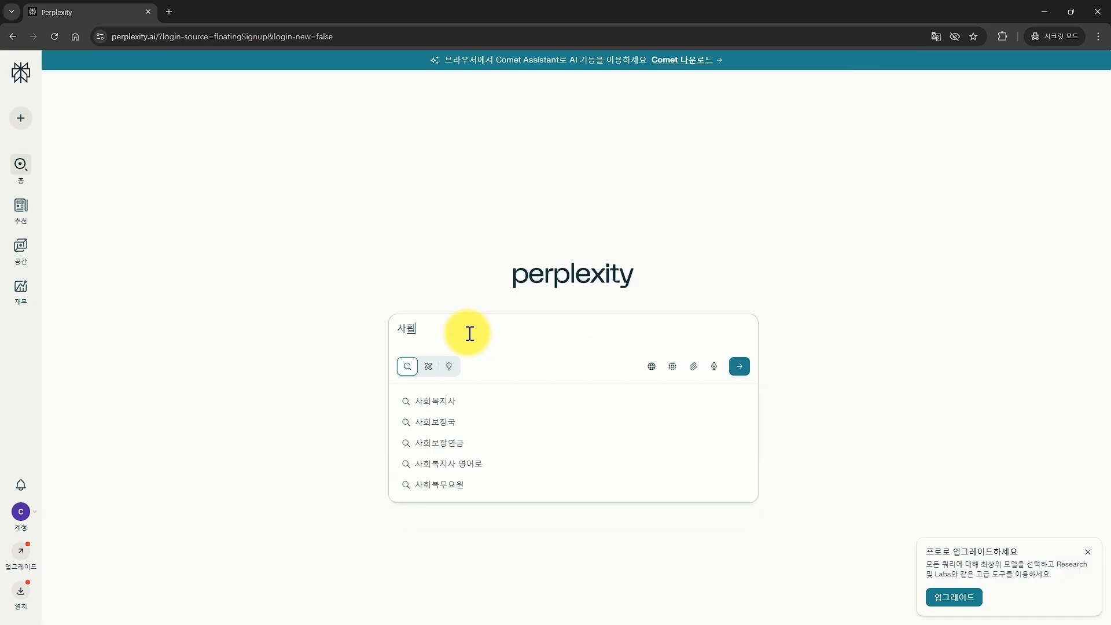
{"action": "type", "text": " 공문을 작성해"}
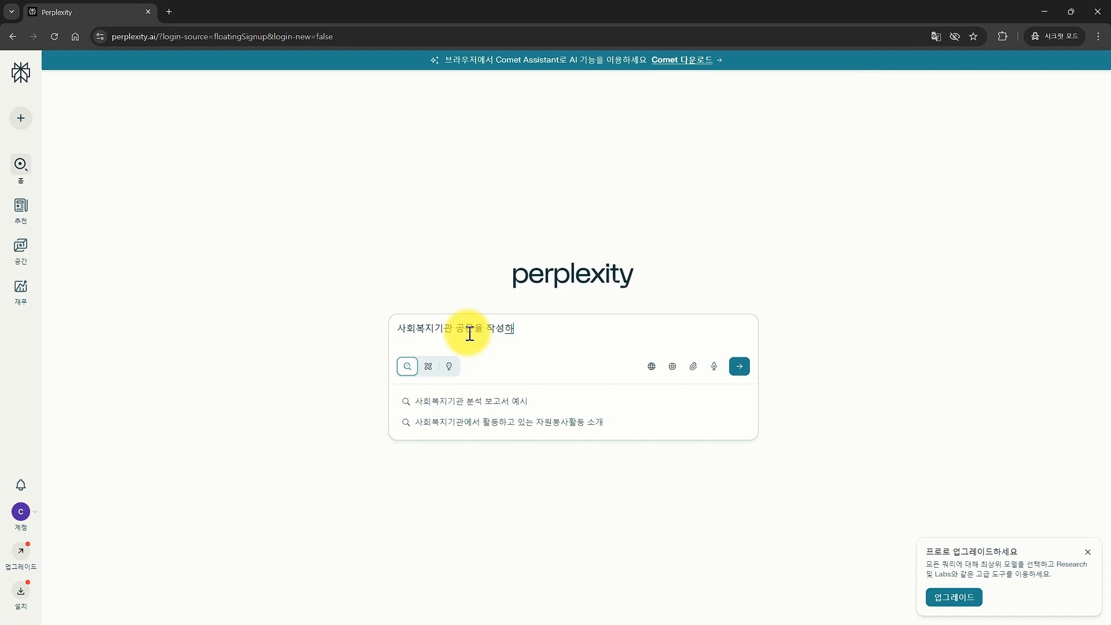
{"action": "key", "text": "BackSpace"}
{"action": "type", "text": "하려고 합니다."}
{"action": "key", "text": "shift+Return"}
{"action": "key", "text": "shift+Return"}
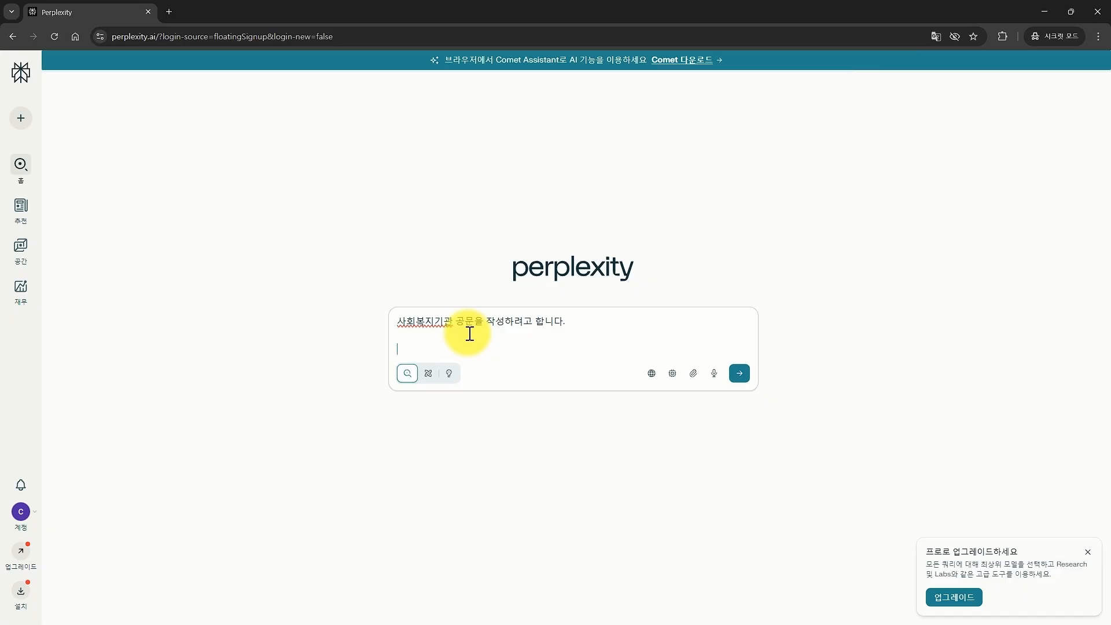
Step: Add the topic line "주제 : 폭염 대비 취약계층 보호대책 협조 요청" to the prompt
{"action": "type", "text": "주제 "}
{"action": "type", "text": ": 폭염"}
{"action": "type", "text": " 대비 취약계즈"}
{"action": "type", "text": "층 비"}
{"action": "type", "text": "호대책 협"}
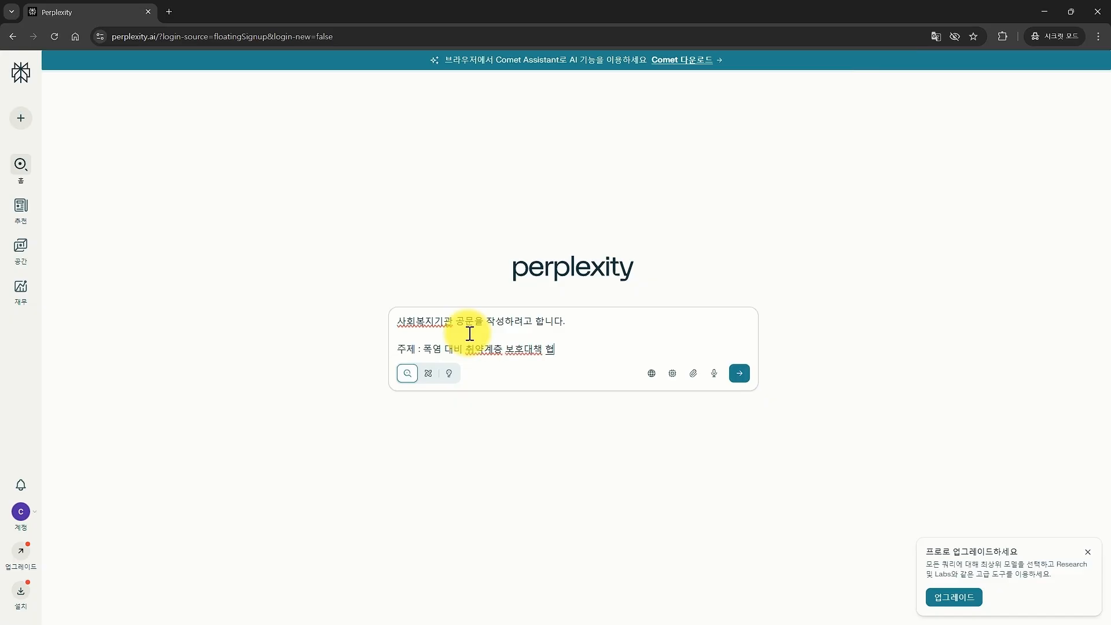
{"action": "type", "text": "조 요청"}
{"action": "key", "text": "shift+Return"}
Step: Add the keyword line "키워드 : 목적, 일시, 요청사항, 회신기한, 붙임표기" below the topic
{"action": "type", "text": "키"}
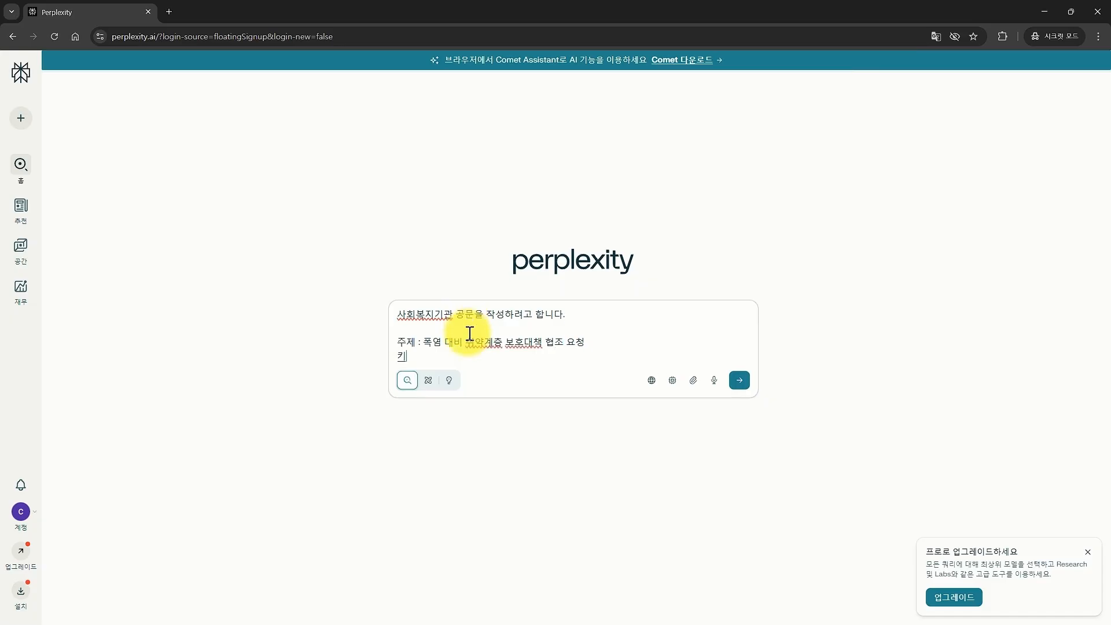
{"action": "type", "text": "워드"}
{"action": "type", "text": " :"}
{"action": "type", "text": " 폭"}
{"action": "type", "text": "적,"}
{"action": "type", "text": " 일시,"}
{"action": "type", "text": " 요청사항,"}
{"action": "type", "text": " 회신,"}
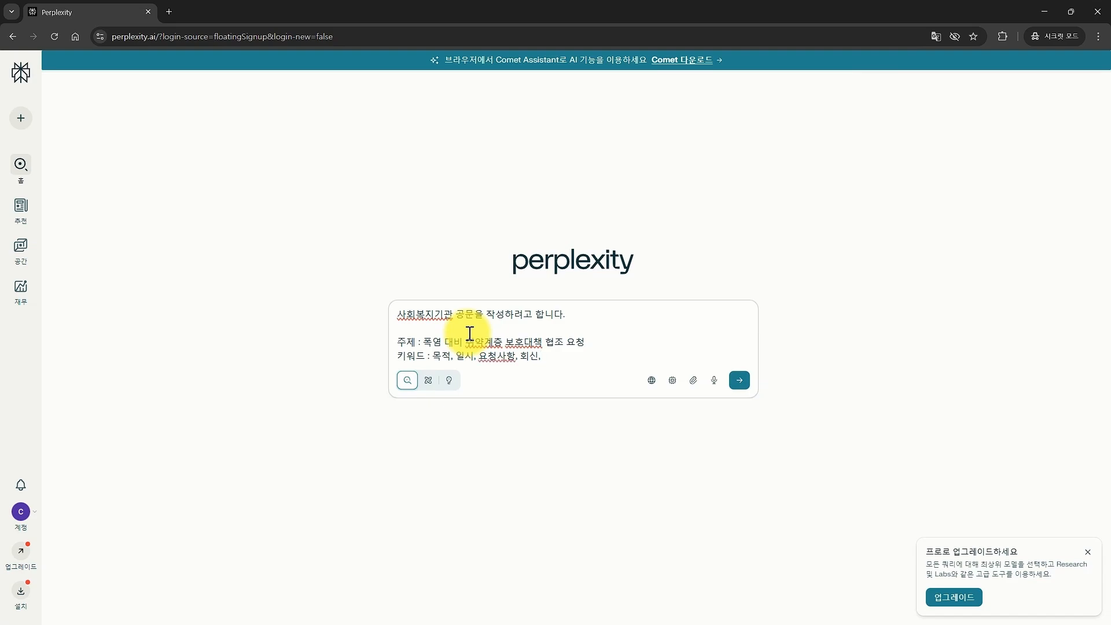
{"action": "key", "text": "BackSpace"}
{"action": "type", "text": "기한, 붙임표기"}
{"action": "key", "text": "Return"}
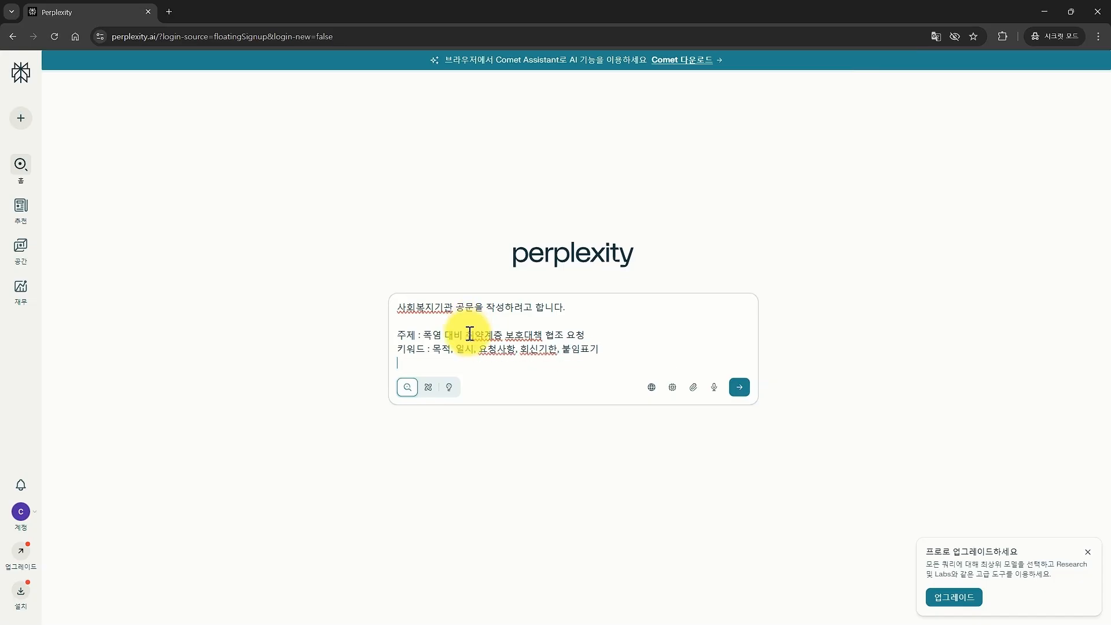
Step: Add the style line "문체 : 행정 공문체, 정중하고 간결하게" and submit the prompt
{"action": "type", "text": "문체 "}
{"action": "type", "text": ": "}
{"action": "type", "text": "행"}
{"action": "type", "text": "정 공문체"}
{"action": "type", "text": "."}
{"action": "type", "text": " 정"}
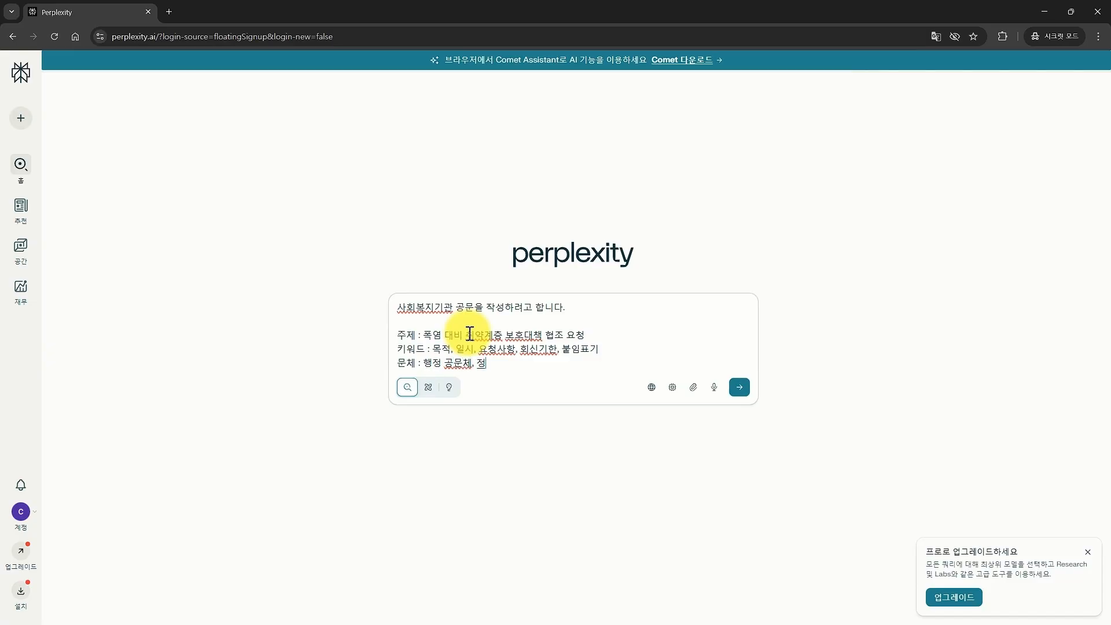
{"action": "type", "text": "중하고 그간결하게"}
{"action": "key", "text": "Return"}
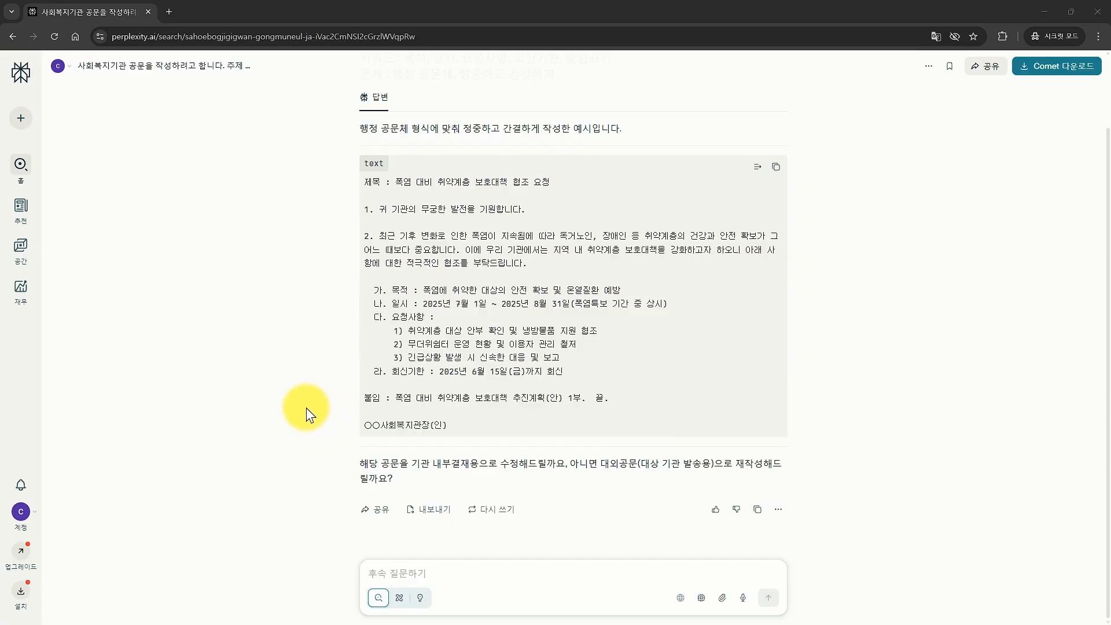
Step: Start a follow-up request with "두문에 추가할 내용은 문서번호, 시행일자, 수신, 참조에 대한 내용을 추가, 본문에"
{"action": "left_click", "coordinate": [398, 579]}
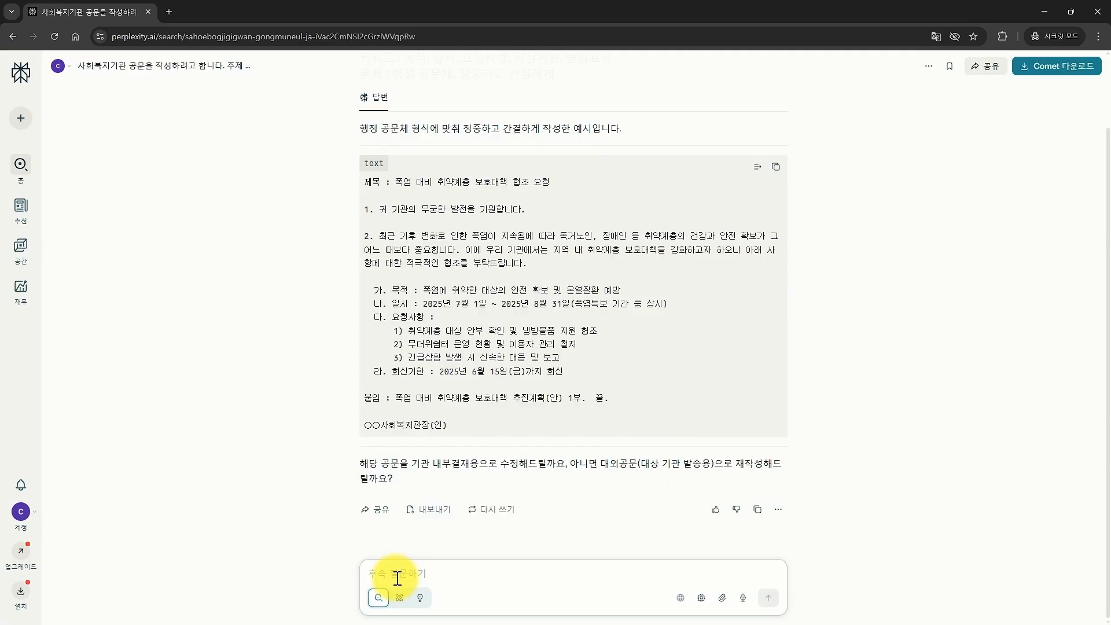
{"action": "type", "text": "문세"}
{"action": "key", "text": "BackSpace"}
{"action": "key", "text": "BackSpace"}
{"action": "type", "text": "두문에ㅊ ㅜ"}
{"action": "type", "text": "가할 "}
{"action": "type", "text": "내용은"}
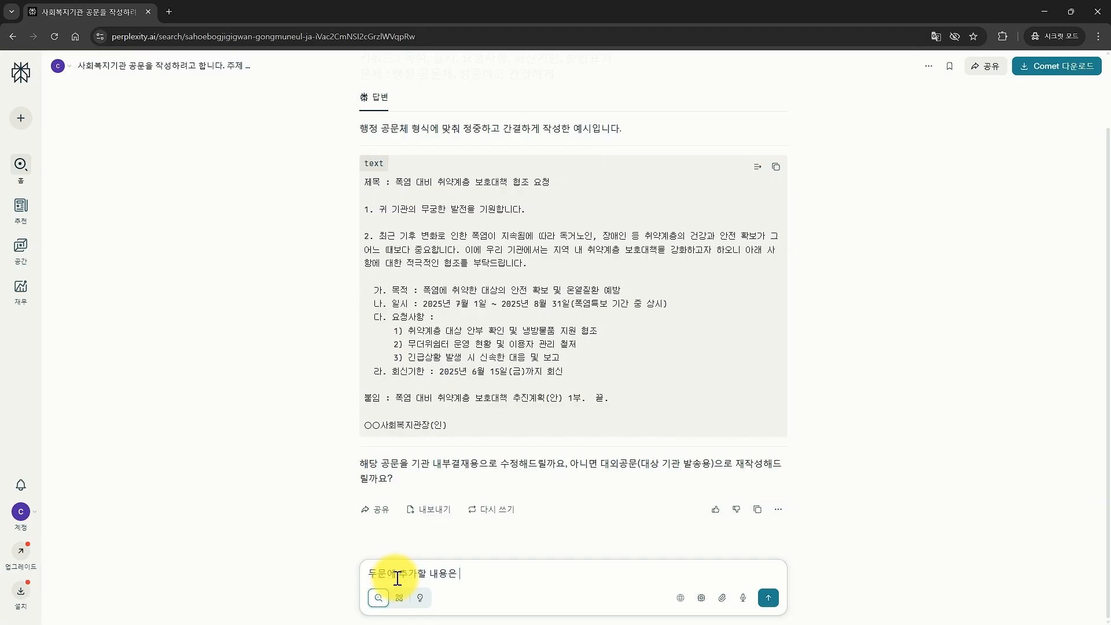
{"action": "type", "text": " 문서번호, 시행일자,"}
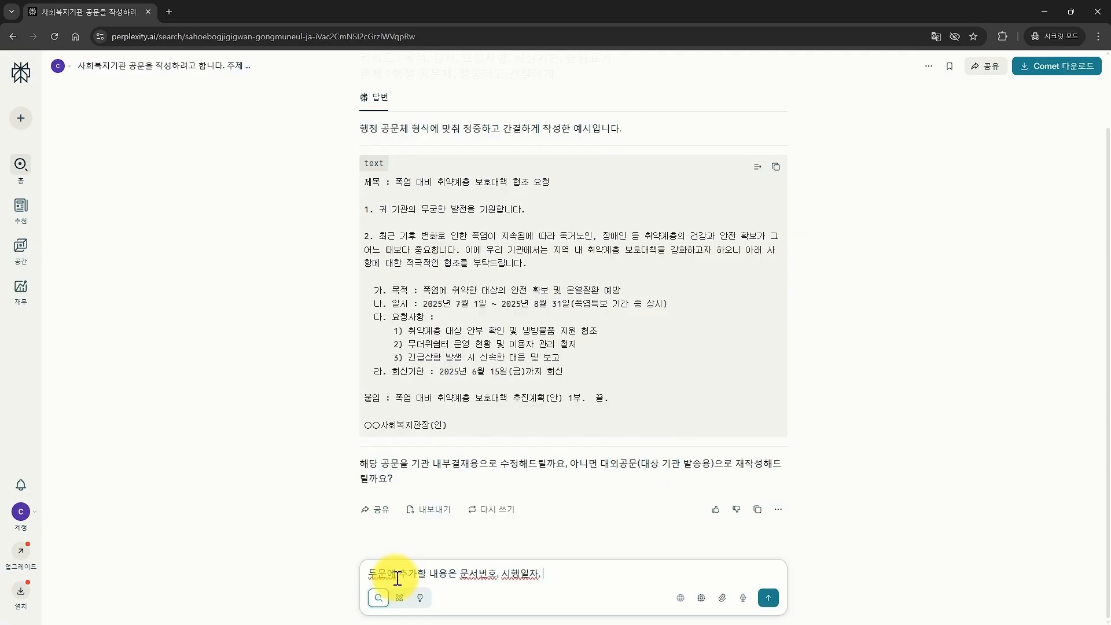
{"action": "type", "text": " 수신, 참조에 대핸"}
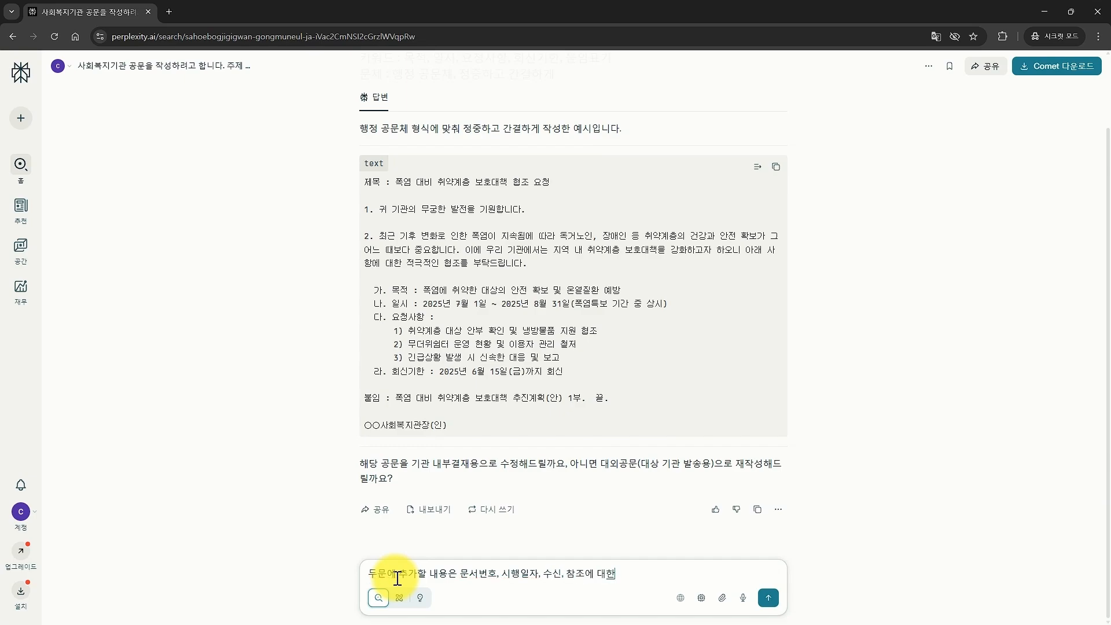
{"action": "key", "text": "BackSpace"}
{"action": "type", "text": "한 내용을 추가, 본문에"}
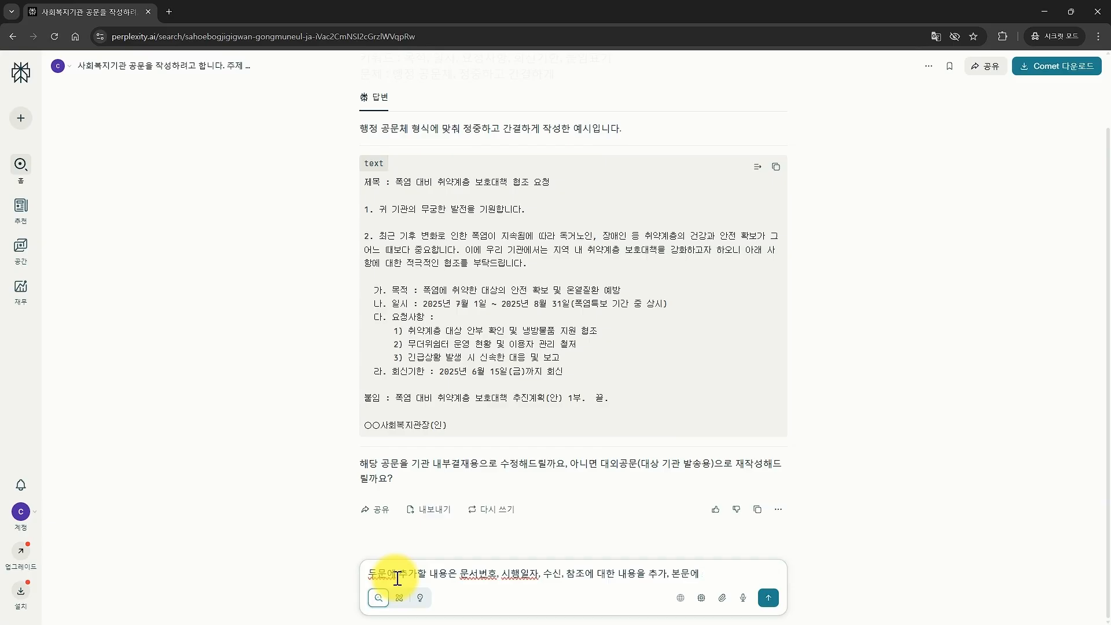
Step: Complete the follow-up request with "회신 방식을 추가해 주세요." and send it
{"action": "type", "text": " 회신 방식"}
{"action": "type", "text": "을 추가 해 주세"}
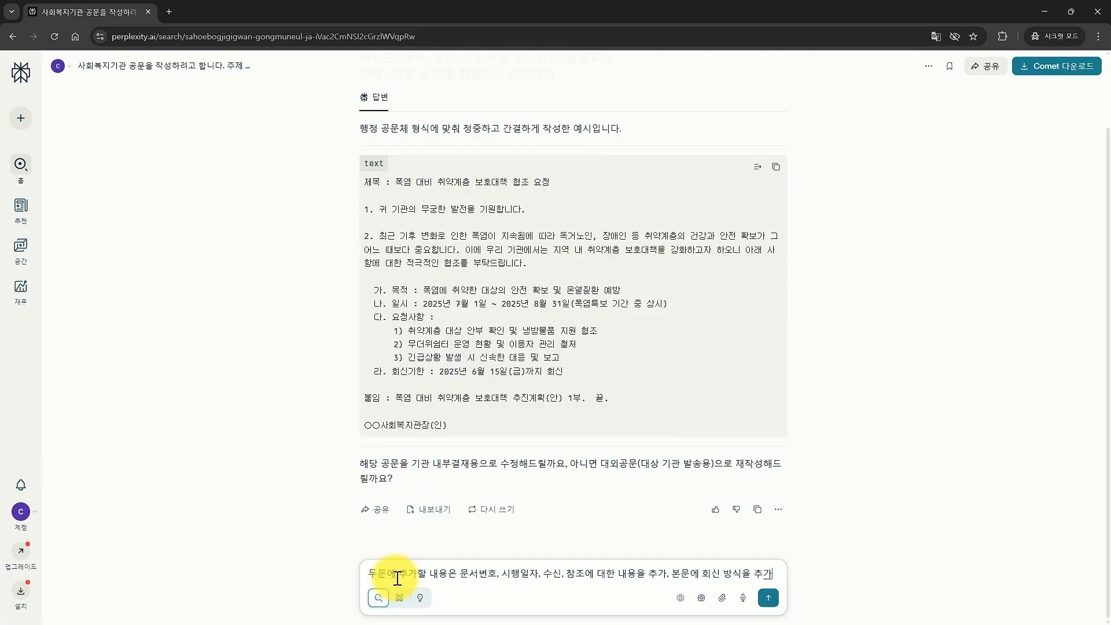
{"action": "type", "text": "요."}
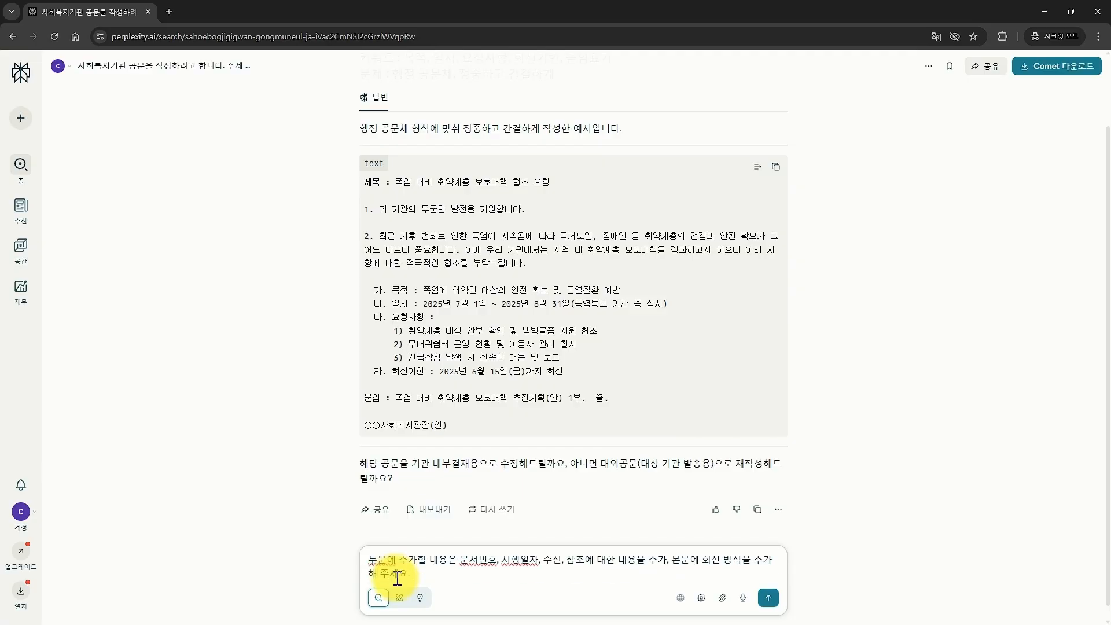
{"action": "key", "text": "Return"}
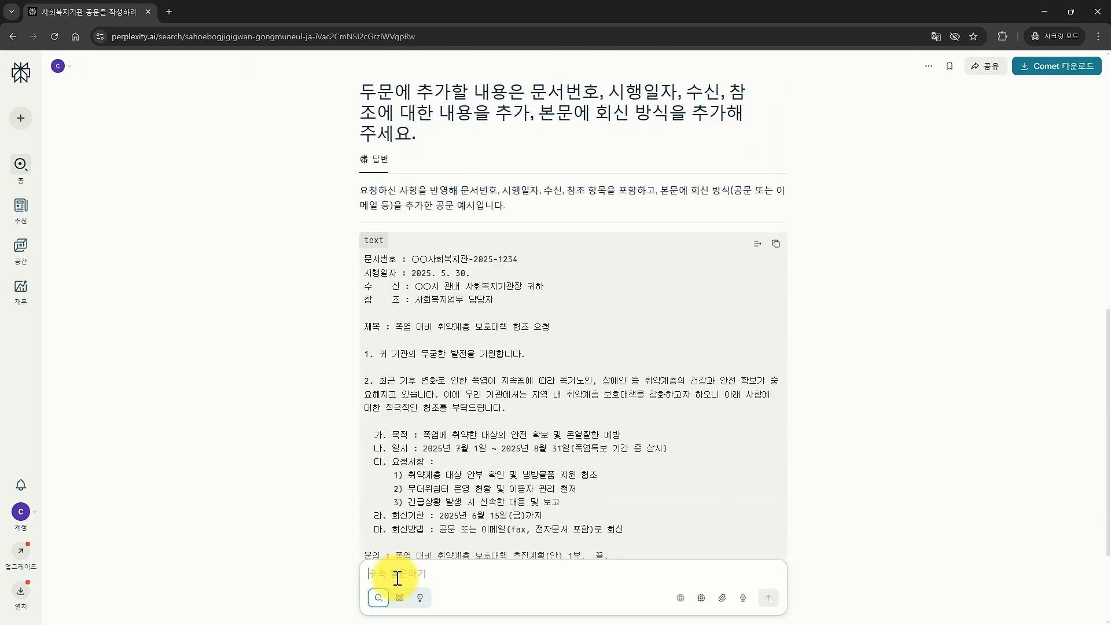
Step: Review the revised notice and begin another follow-up with "문장 길이를 좀 더 간결하게 해주고 번호 매김 역시 형식을 숫자로 통일,"
{"action": "scroll", "coordinate": [413, 521], "scroll_direction": "down", "scroll_amount": 2}
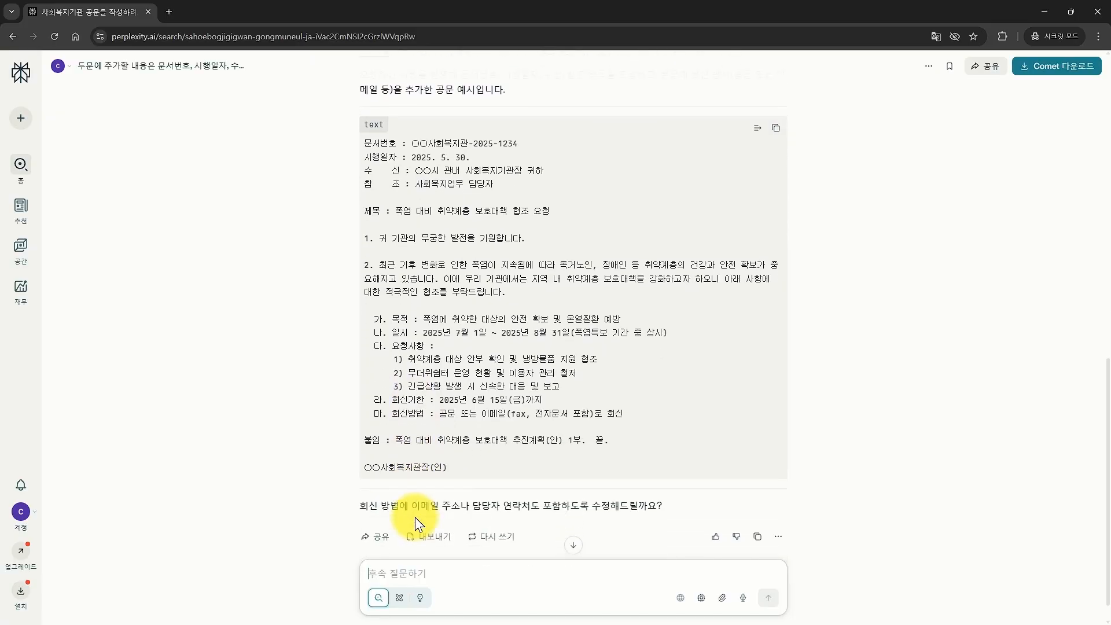
{"action": "scroll", "coordinate": [415, 518], "scroll_direction": "down", "scroll_amount": 1}
{"action": "scroll", "coordinate": [415, 519], "scroll_direction": "up", "scroll_amount": 1}
{"action": "scroll", "coordinate": [415, 519], "scroll_direction": "down", "scroll_amount": 1}
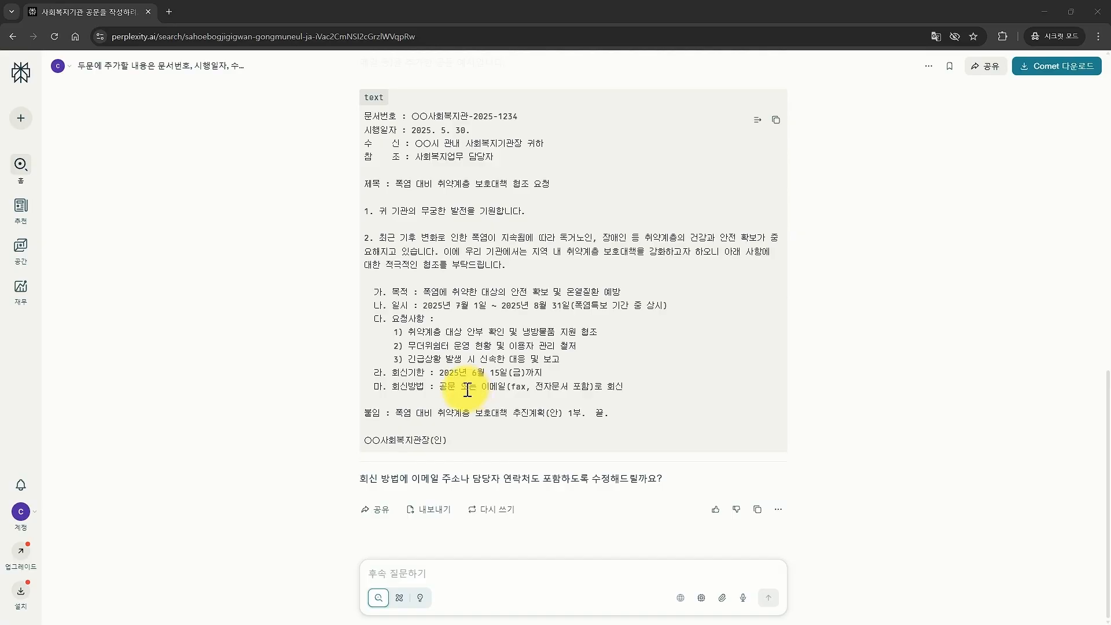
{"action": "left_click", "coordinate": [422, 575]}
{"action": "type", "text": "뫼"}
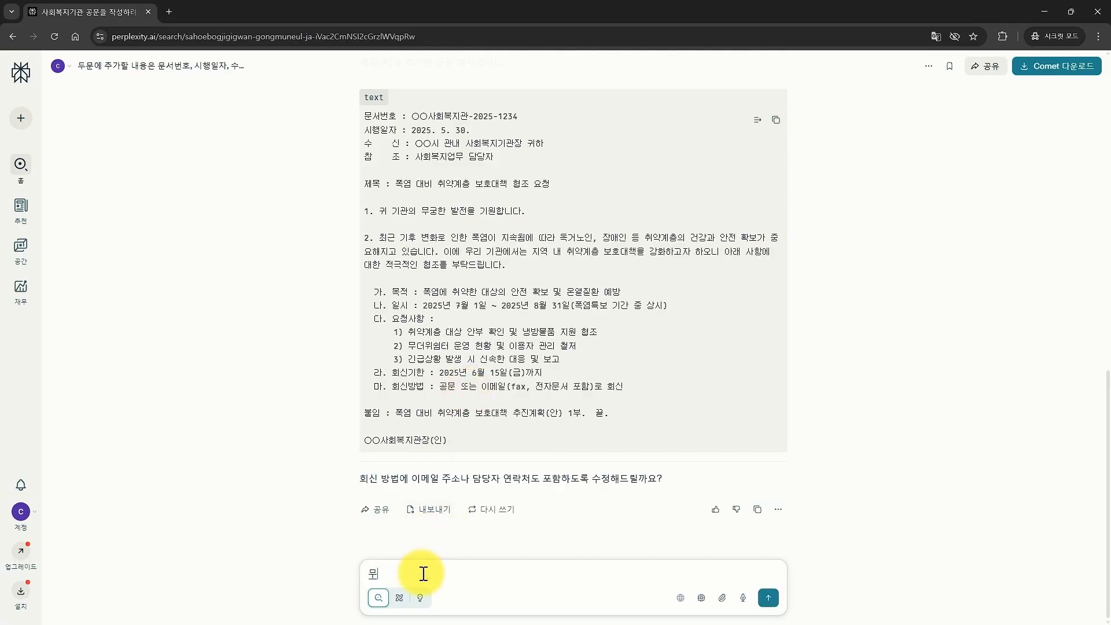
{"action": "type", "text": "장 길이를 조"}
{"action": "type", "text": "ㅁ 더 간결해"}
{"action": "type", "text": "게 해주고 "}
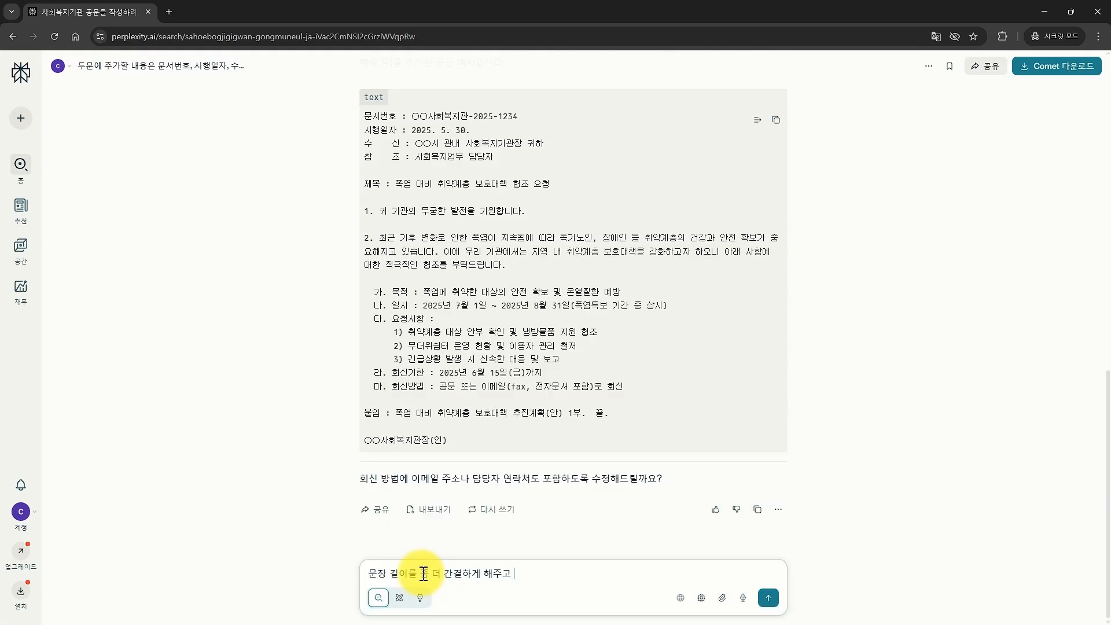
{"action": "type", "text": "번호 매김 예"}
{"action": "type", "text": "형식을 숫자로 통일,"}
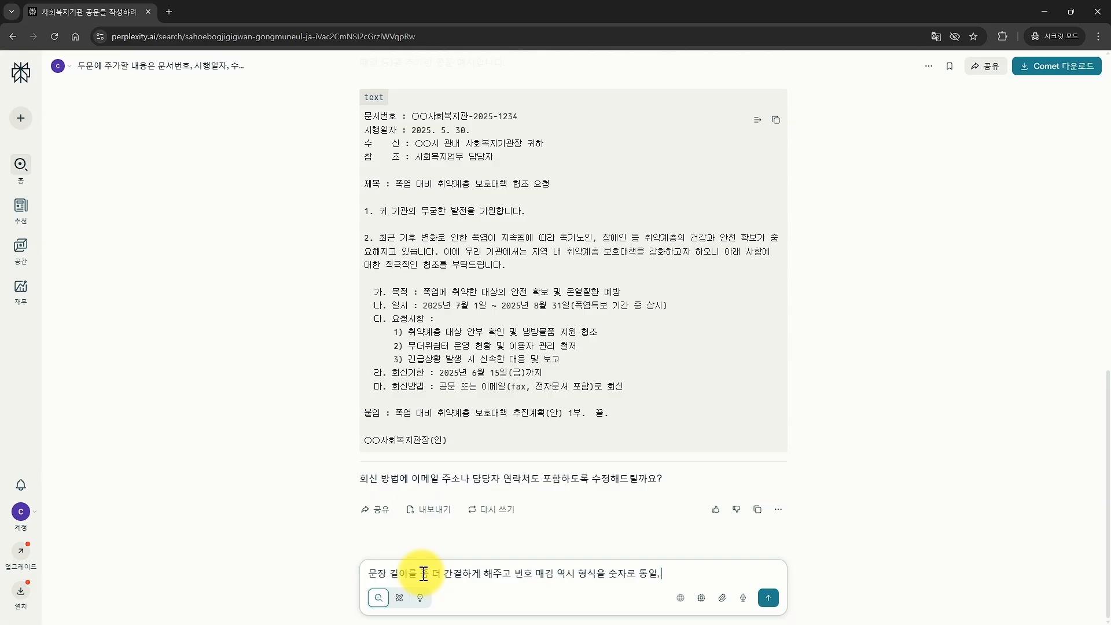
Step: Add the date format instruction "날짜 표현 방법도 예를 들어 2025. 05.30 (월)," to the follow-up
{"action": "type", "text": "날짜 표현 방법도 예를 들어 2025."}
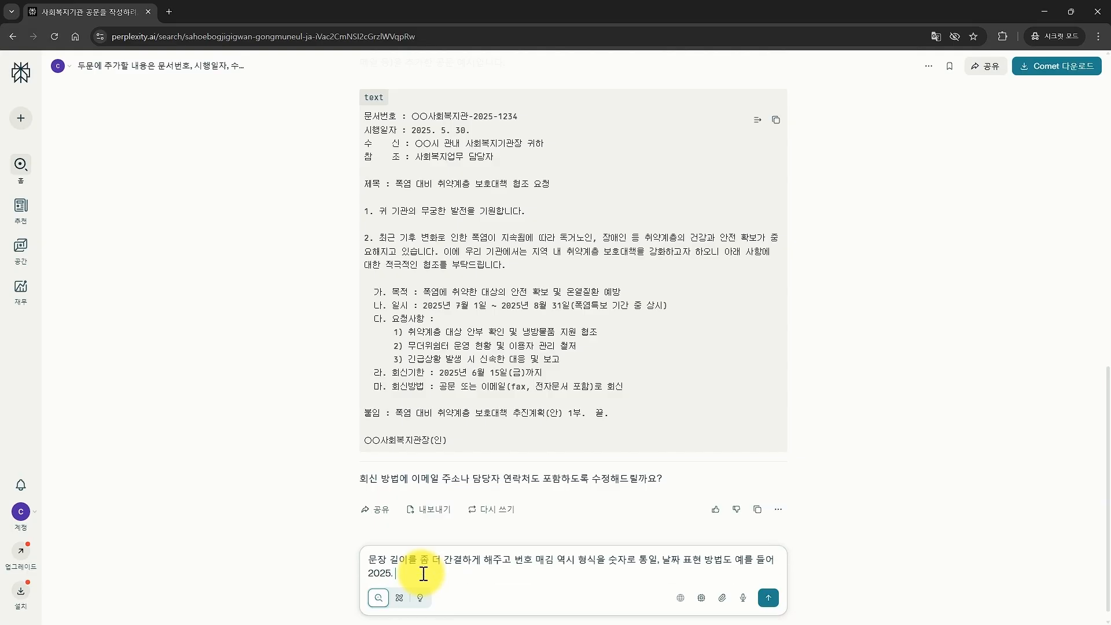
{"action": "type", "text": " 05.30"}
{"action": "key", "text": "BackSpace"}
{"action": "key", "text": "BackSpace"}
{"action": "type", "text": "30."}
{"action": "type", "text": "(월"}
{"action": "type", "text": "), 부"}
Step: Finish the follow-up with "붙임도 현장 점검 체크리스트 1부 이렇게 내용을 추가해 주세요." and send it
{"action": "type", "text": "ㄹ"}
{"action": "type", "text": "임 "}
{"action": "type", "text": "도 현장 점거"}
{"action": "type", "text": "ㅁ 체크리스트 "}
{"action": "type", "text": "1부 "}
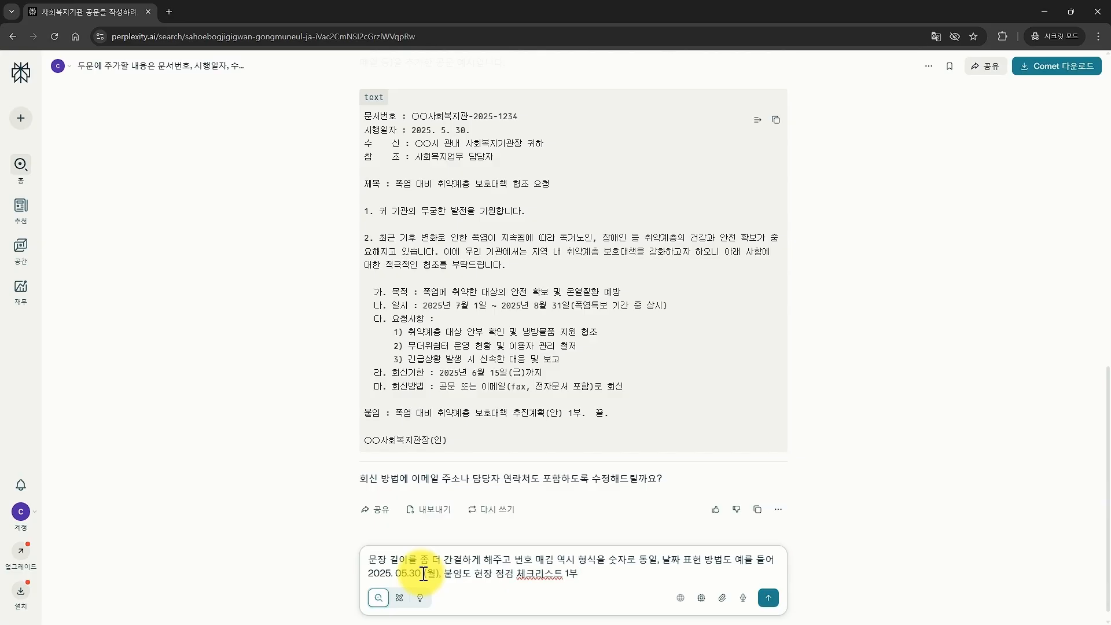
{"action": "type", "text": "이렇게 내용을 추가해 주세요."}
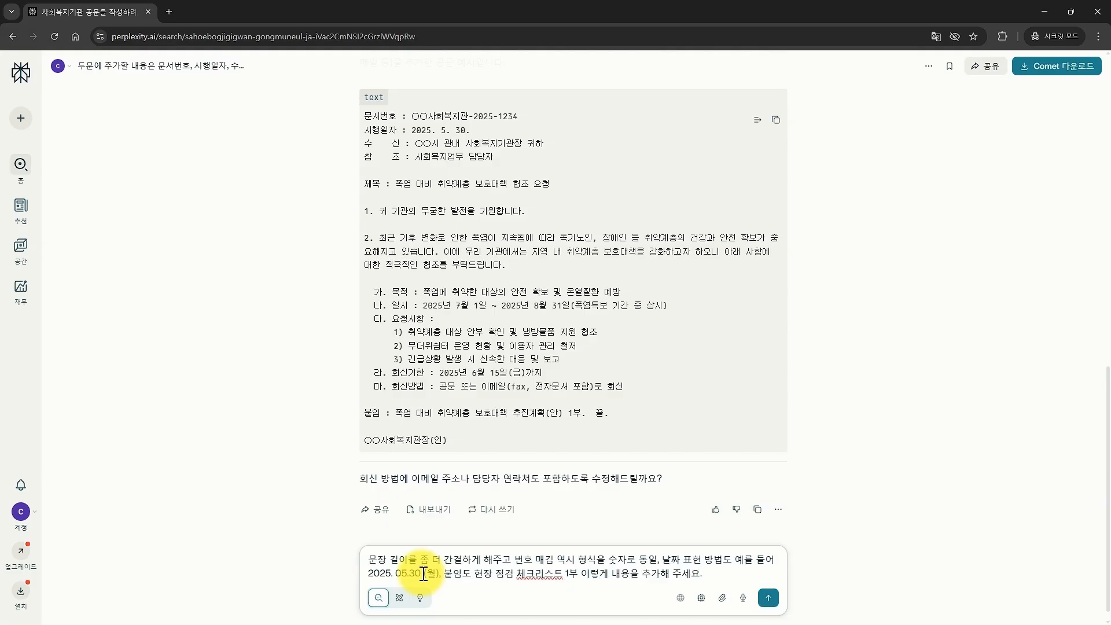
{"action": "key", "text": "Return"}
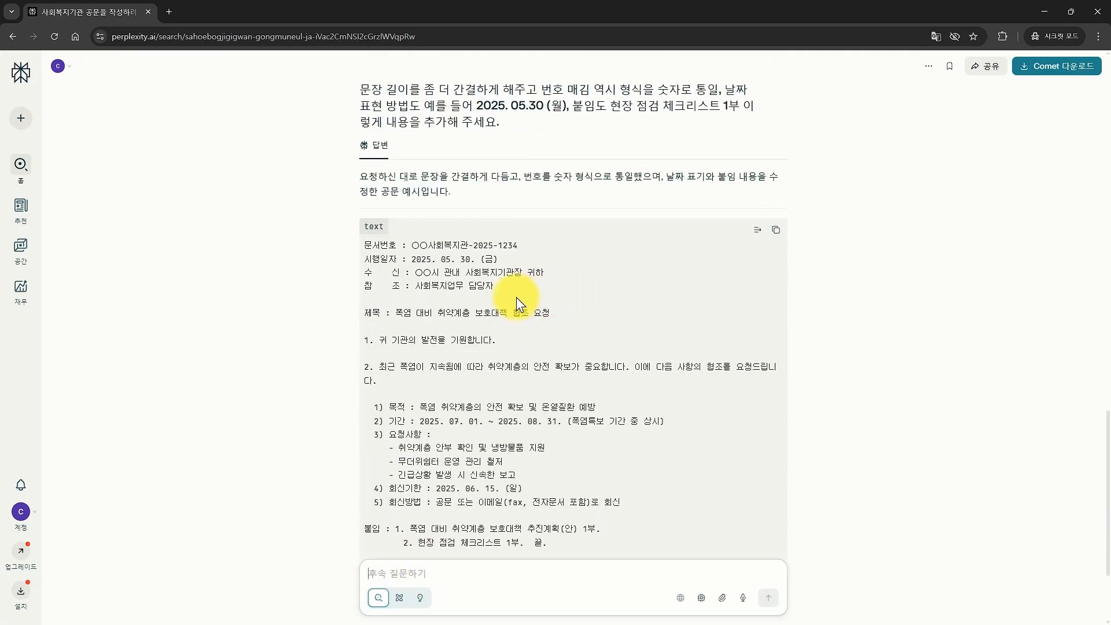
Step: Review the revised notice and send the follow-up "2번 문단을 더 정중하게, 협조를 요청하는 것이 아니라 부탁하는 것으로 해주세요."
{"action": "scroll", "coordinate": [517, 297], "scroll_direction": "down", "scroll_amount": 1}
{"action": "scroll", "coordinate": [509, 204], "scroll_direction": "down", "scroll_amount": 1}
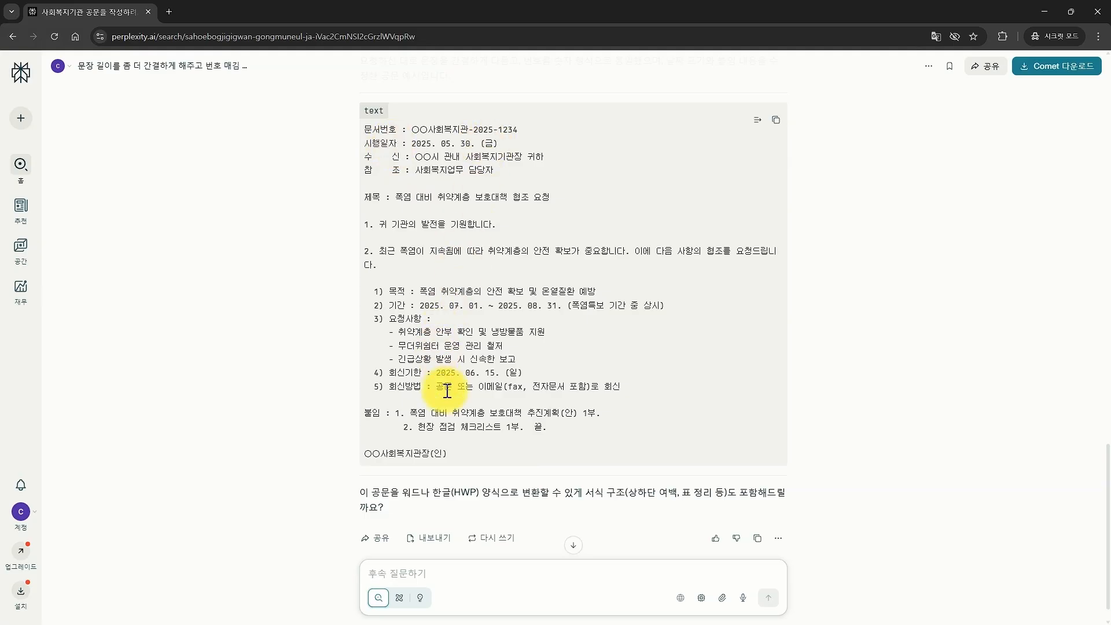
{"action": "scroll", "coordinate": [434, 411], "scroll_direction": "down", "scroll_amount": 1}
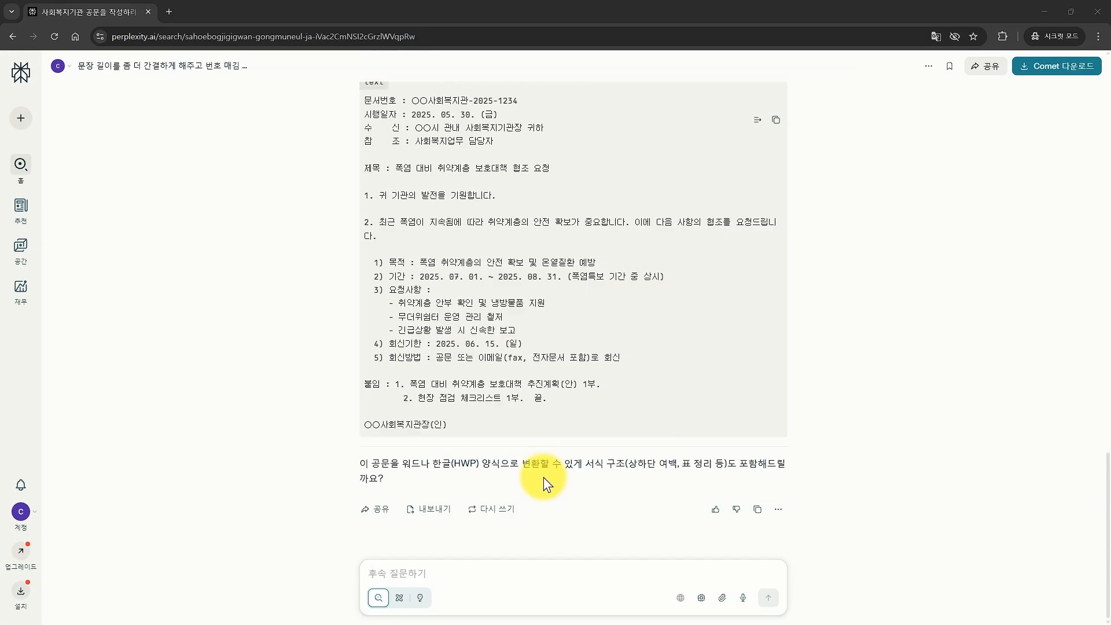
{"action": "left_click", "coordinate": [442, 575]}
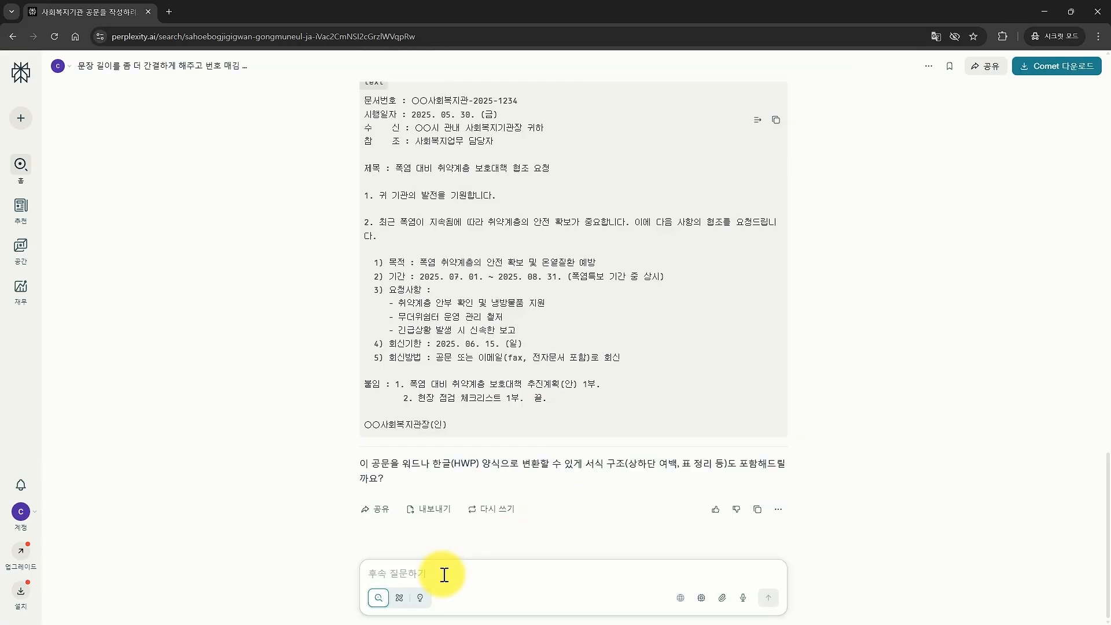
{"action": "type", "text": "2번 뭐"}
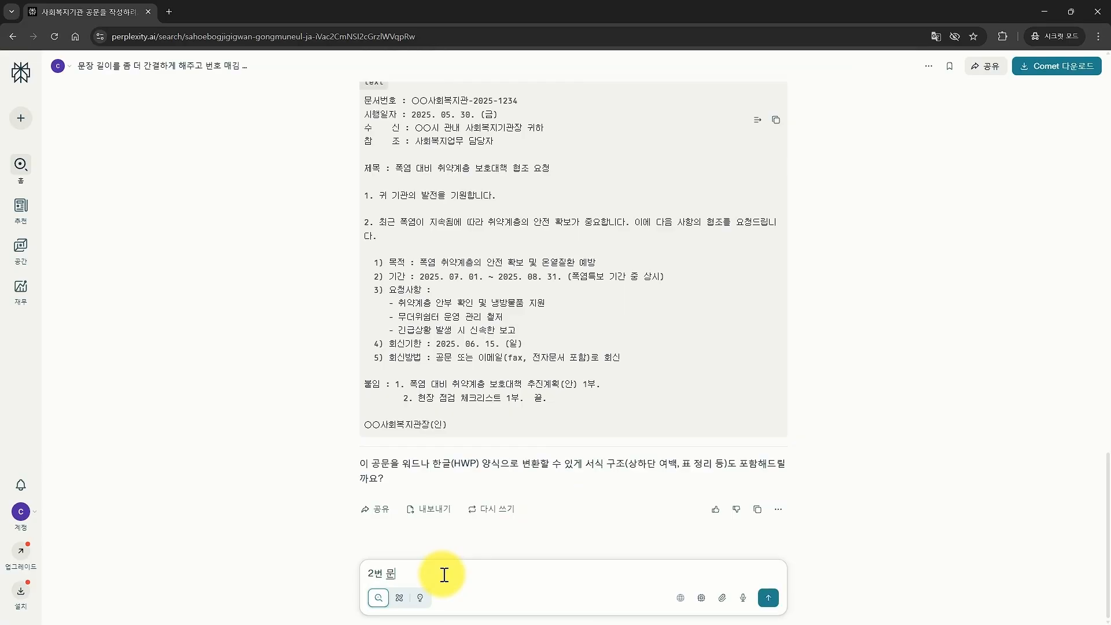
{"action": "type", "text": "단을 더 줄"}
{"action": "type", "text": "중하게, 협조를 요청하는 것"}
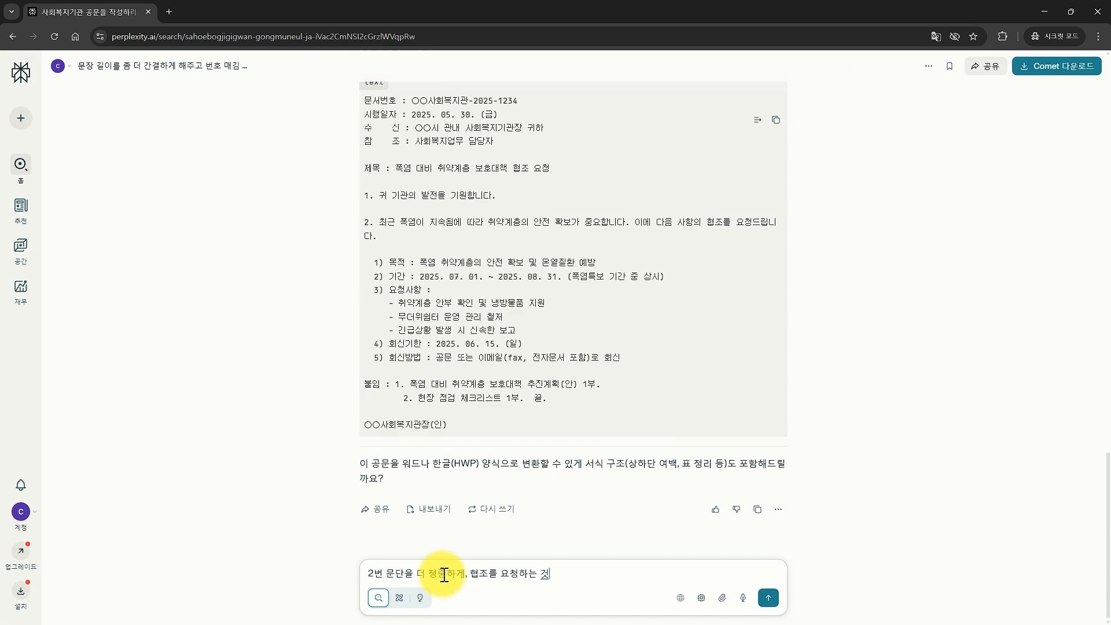
{"action": "type", "text": "이 아니라 부탁핸"}
{"action": "type", "text": "는 것으로 해주세요."}
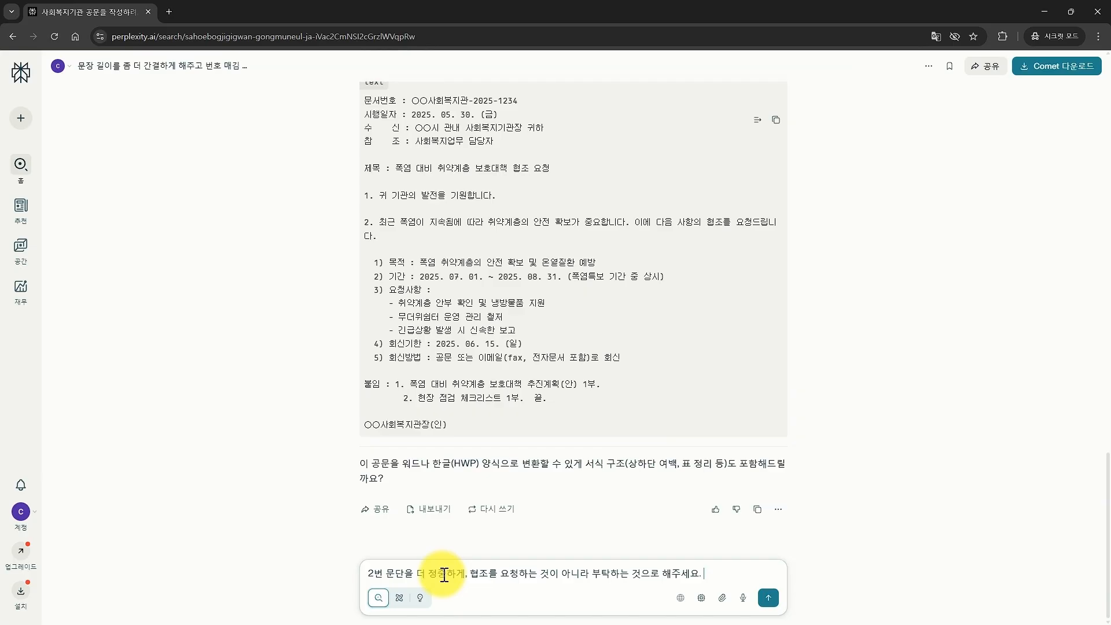
{"action": "key", "text": "Return"}
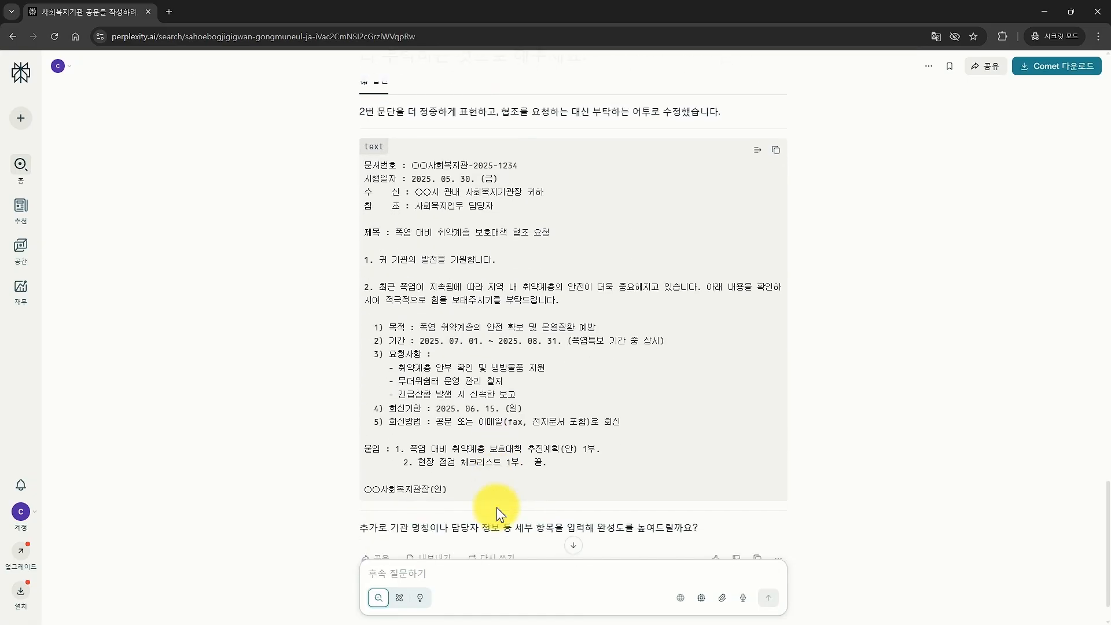
Step: Review the politer notice and begin another follow-up with "붙임 예시가 필요합니다. 현장 점검 체크리스트"
{"action": "scroll", "coordinate": [496, 513], "scroll_direction": "down", "scroll_amount": 1}
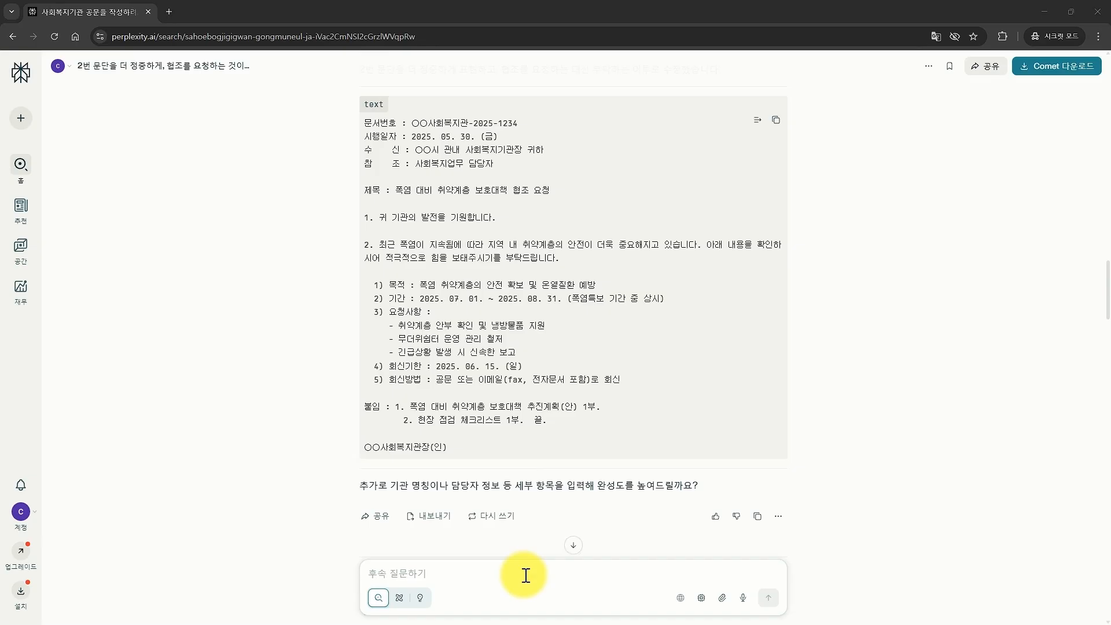
{"action": "left_click", "coordinate": [526, 575]}
{"action": "type", "text": "붙임 예"}
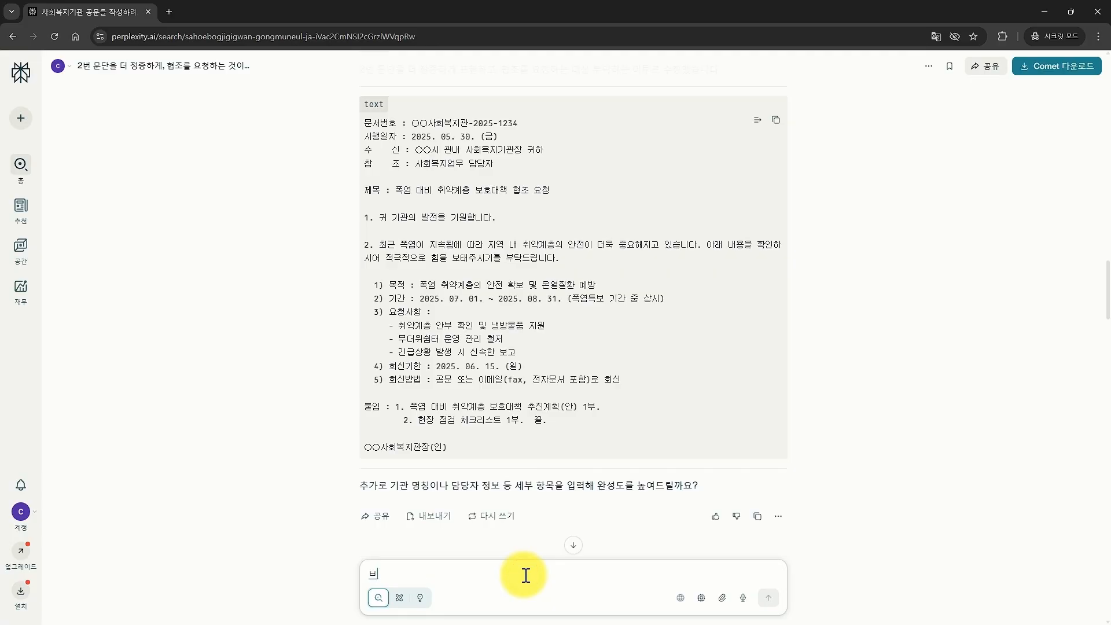
{"action": "type", "text": "시"}
{"action": "type", "text": "가 필요합니다. 현"}
{"action": "type", "text": "장 점검 체"}
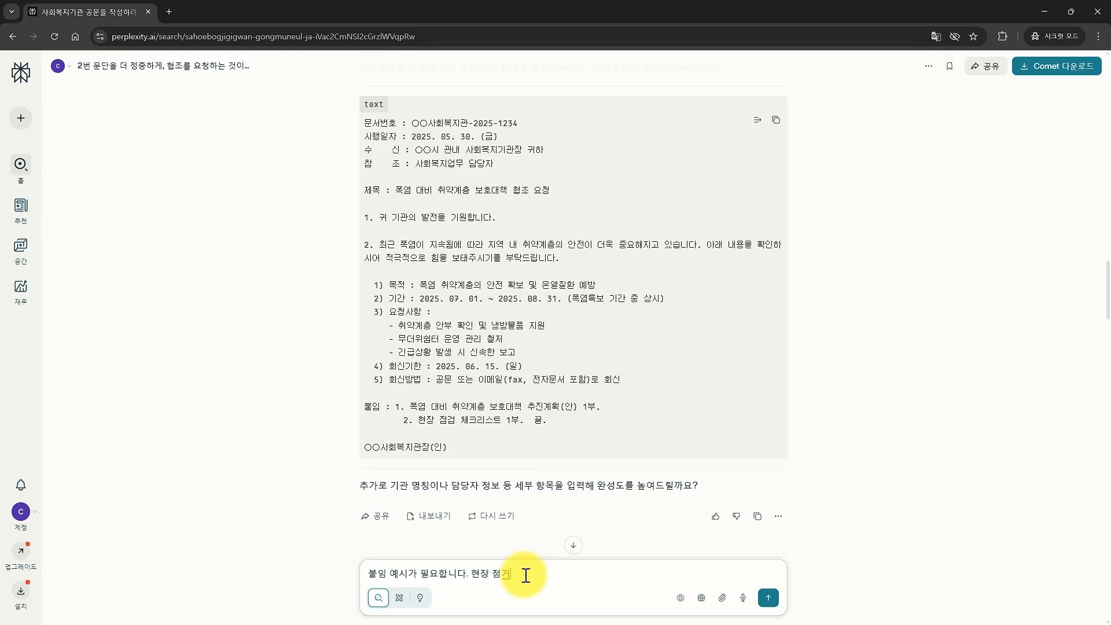
{"action": "type", "text": "크리스트를ㄹ"}
{"action": "key", "text": "BackSpace"}
{"action": "key", "text": "BackSpace"}
{"action": "key", "text": "BackSpace"}
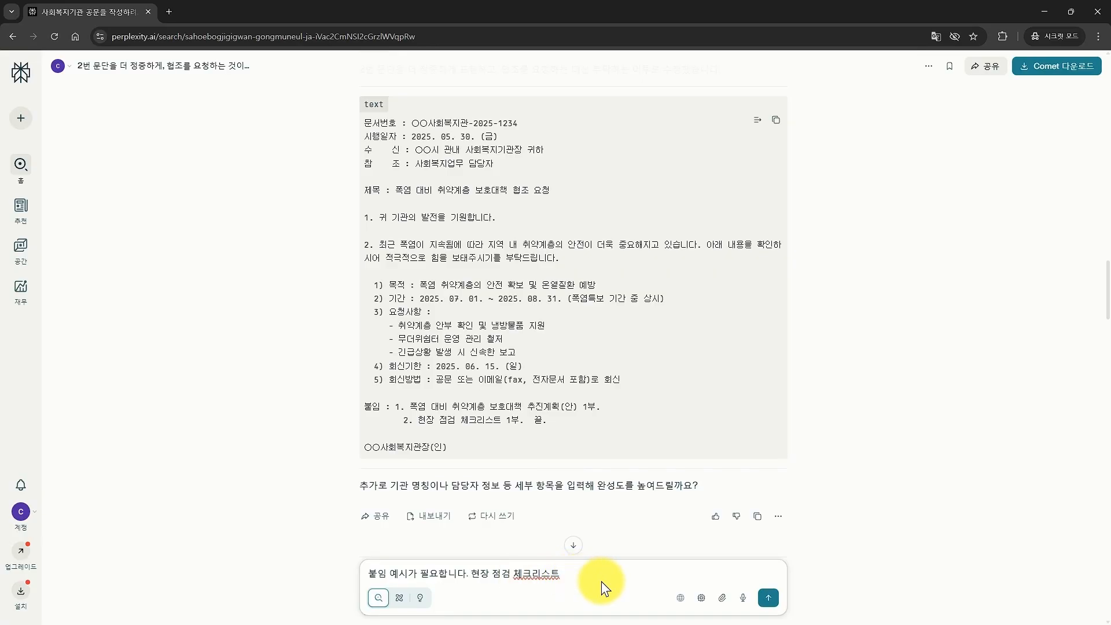
Step: Complete the follow-up with "를 텍스트가 아닌 직접 체크할 수 있는 표의 형태로 만들어 주세요.", send it and review the generated checklist table
{"action": "type", "text": "를 텍스트가 앤"}
{"action": "type", "text": "닌 직접 체크"}
{"action": "type", "text": "할 수 있는 표의"}
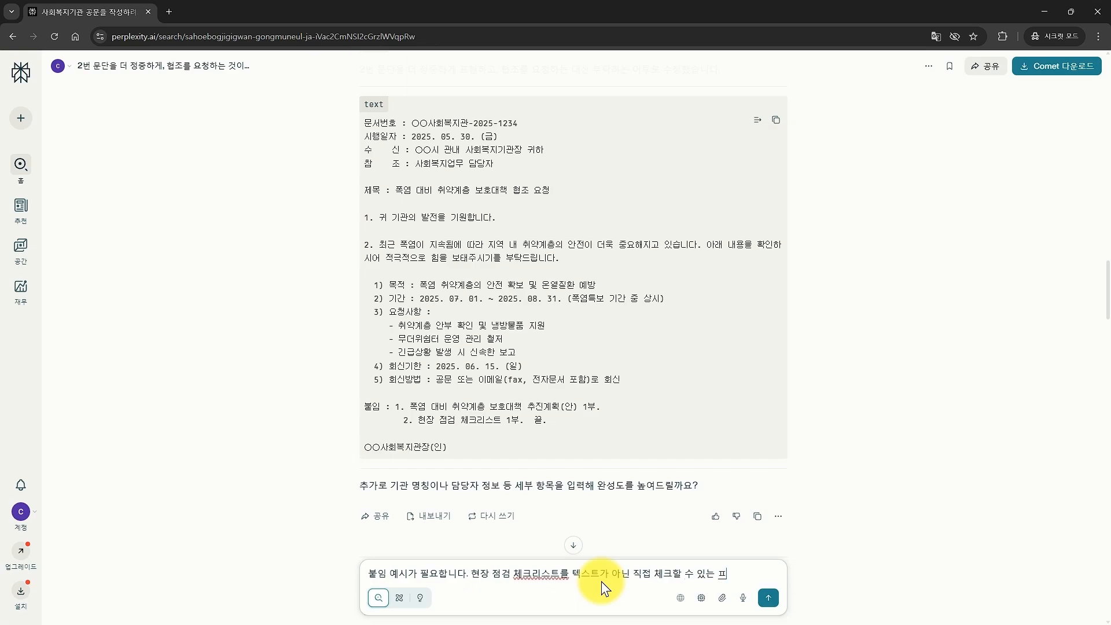
{"action": "type", "text": " 형태로 만들어 주세요."}
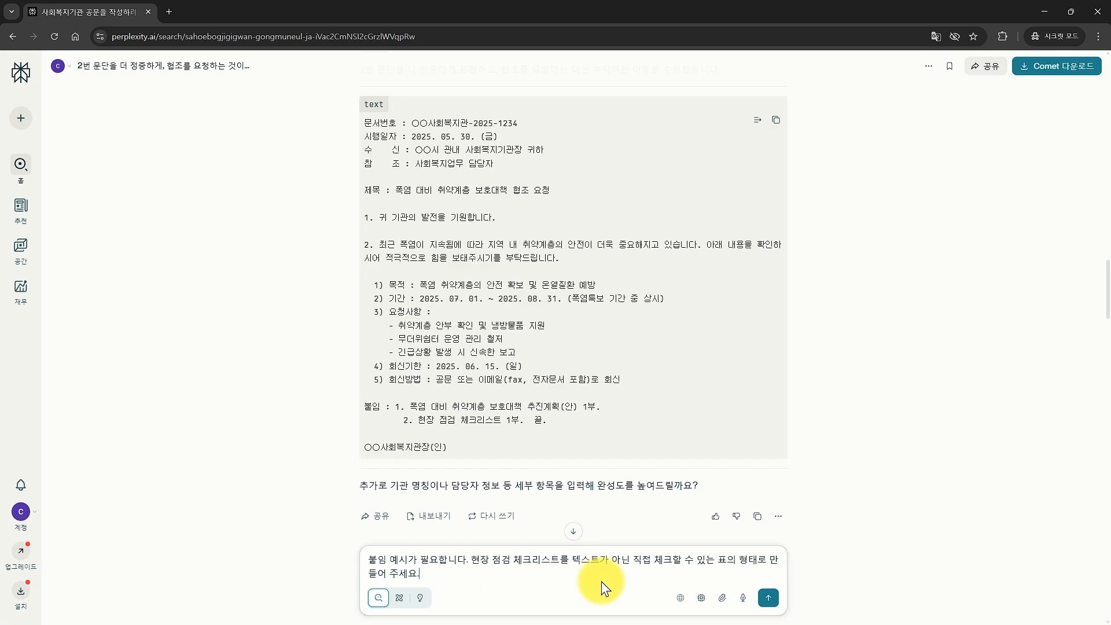
{"action": "key", "text": "Return"}
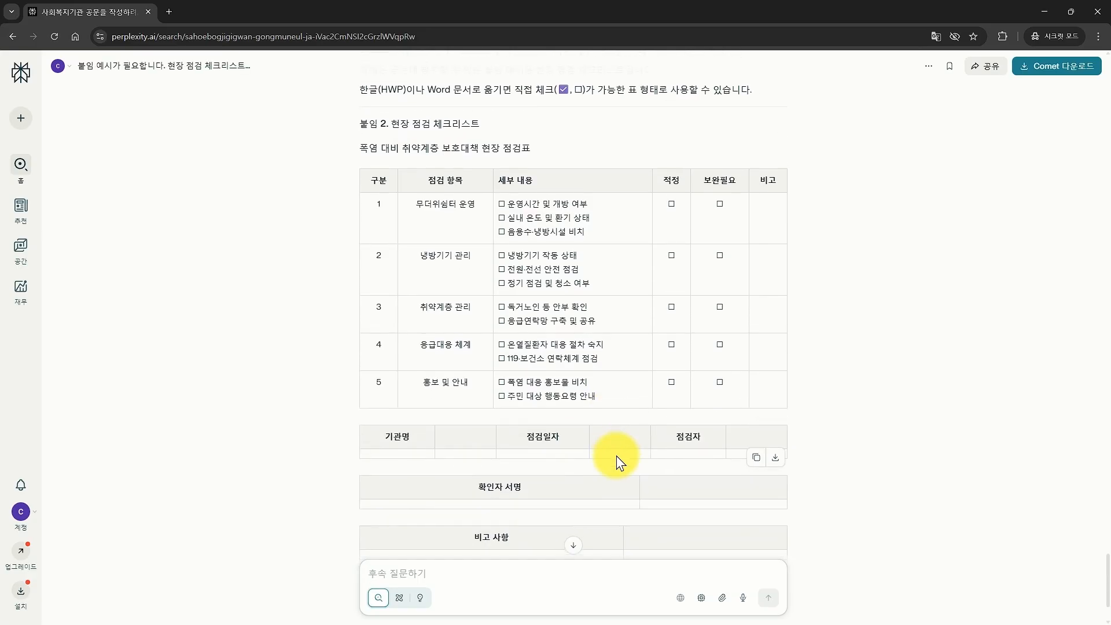
{"action": "scroll", "coordinate": [618, 462], "scroll_direction": "up", "scroll_amount": 1}
{"action": "scroll", "coordinate": [618, 461], "scroll_direction": "down", "scroll_amount": 1}
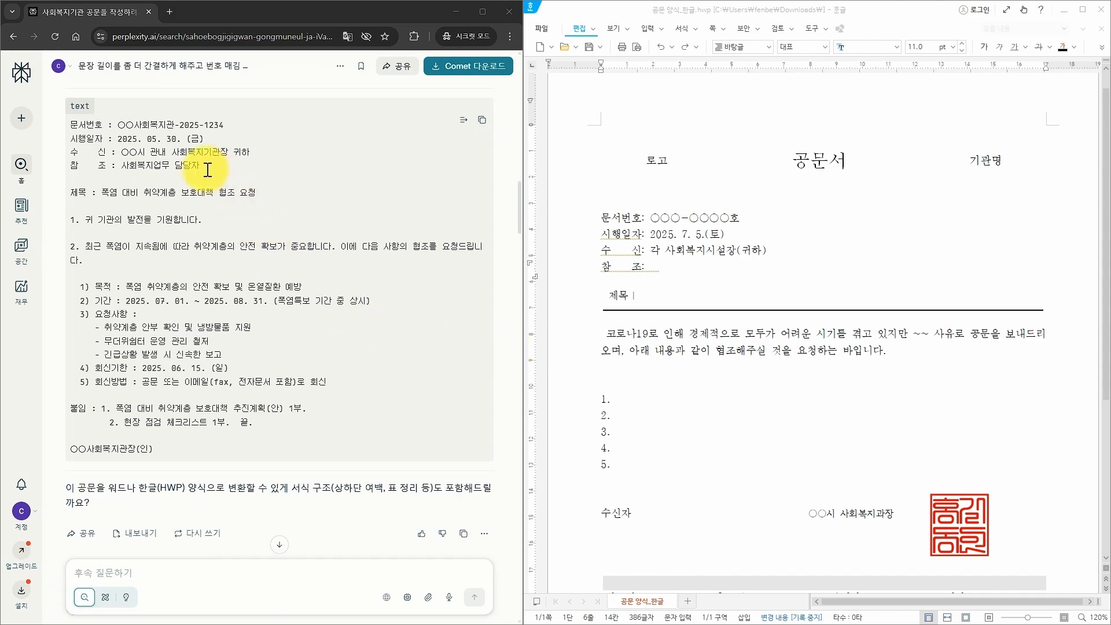
Step: Copy the notice's 문서번호 to 참조 lines from Perplexity over the matching header lines in the Hangul file 공문 양식_한글.hwp, pasting as plain text
{"action": "left_click_drag", "start_coordinate": [207, 170], "coordinate": [72, 131]}
{"action": "key", "text": "ctrl+c"}
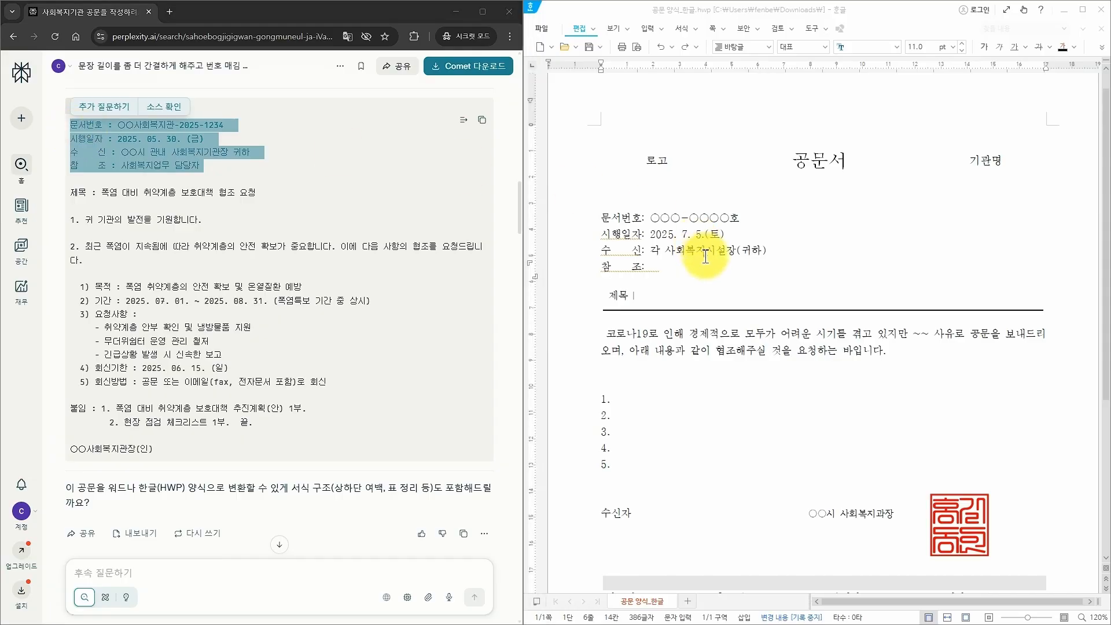
{"action": "left_click_drag", "start_coordinate": [601, 217], "coordinate": [661, 268]}
{"action": "key", "text": "ctrl+v"}
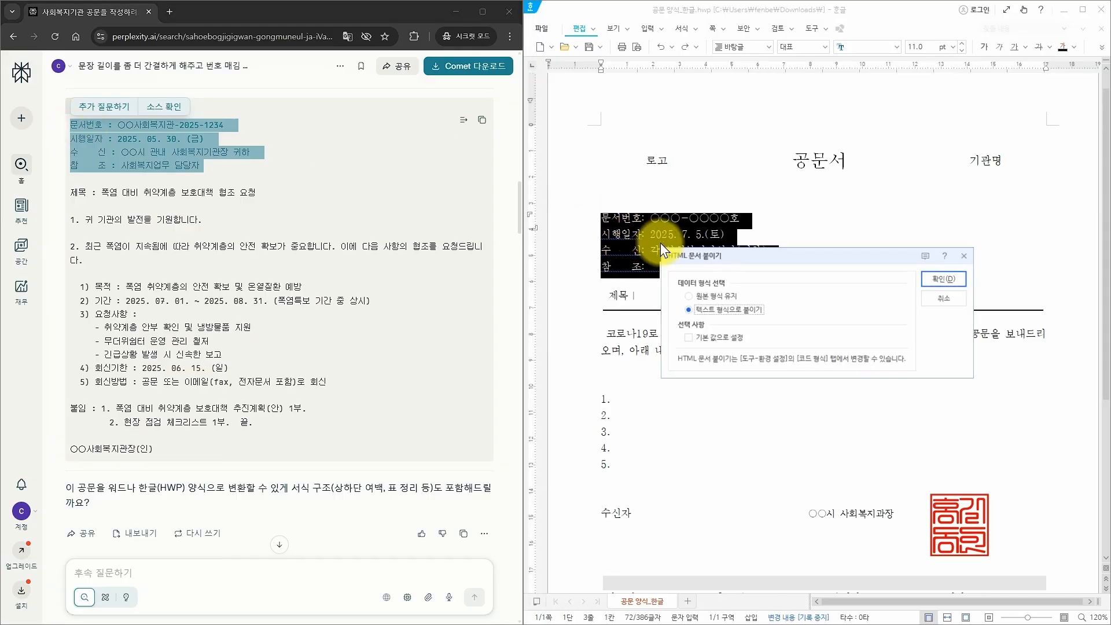
{"action": "left_click", "coordinate": [724, 308]}
{"action": "left_click", "coordinate": [929, 280]}
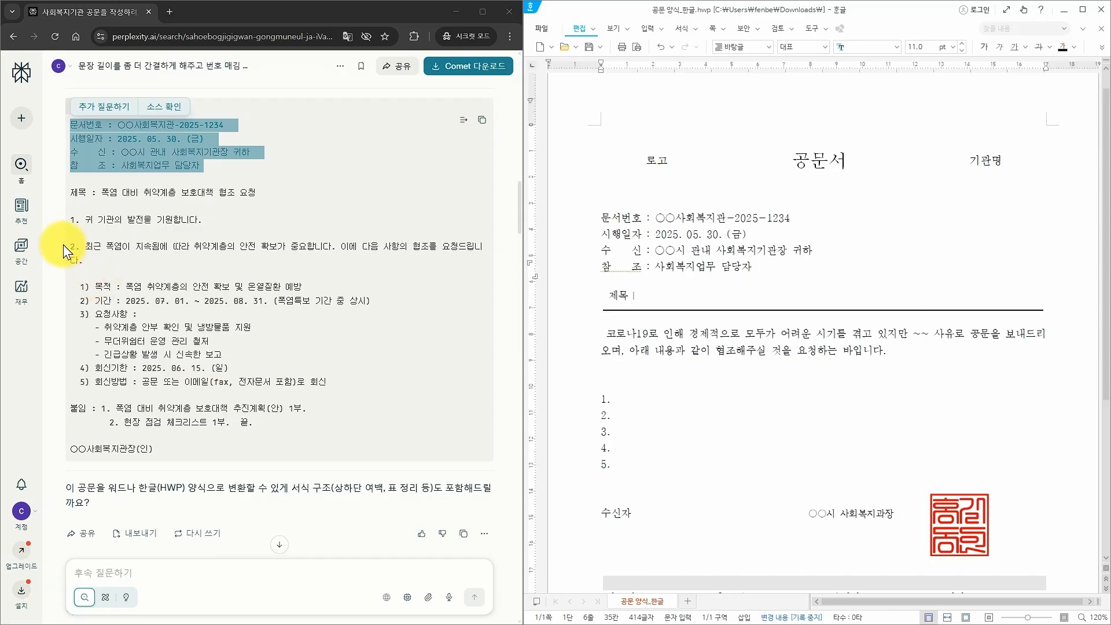
Step: Copy the subject "폭염 대비 취약계층 보호대책 협조 요청" from the notice into the template's 제목 field as text
{"action": "left_click_drag", "start_coordinate": [258, 193], "coordinate": [101, 192]}
{"action": "key", "text": "ctrl+c"}
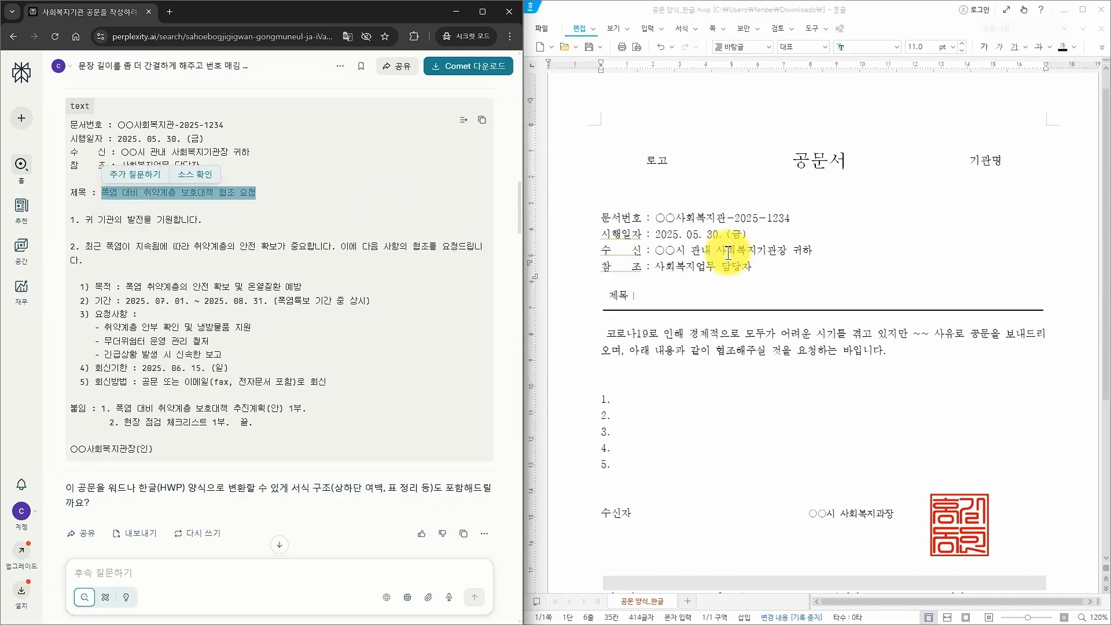
{"action": "left_click", "coordinate": [664, 295]}
{"action": "key", "text": "ctrl+v"}
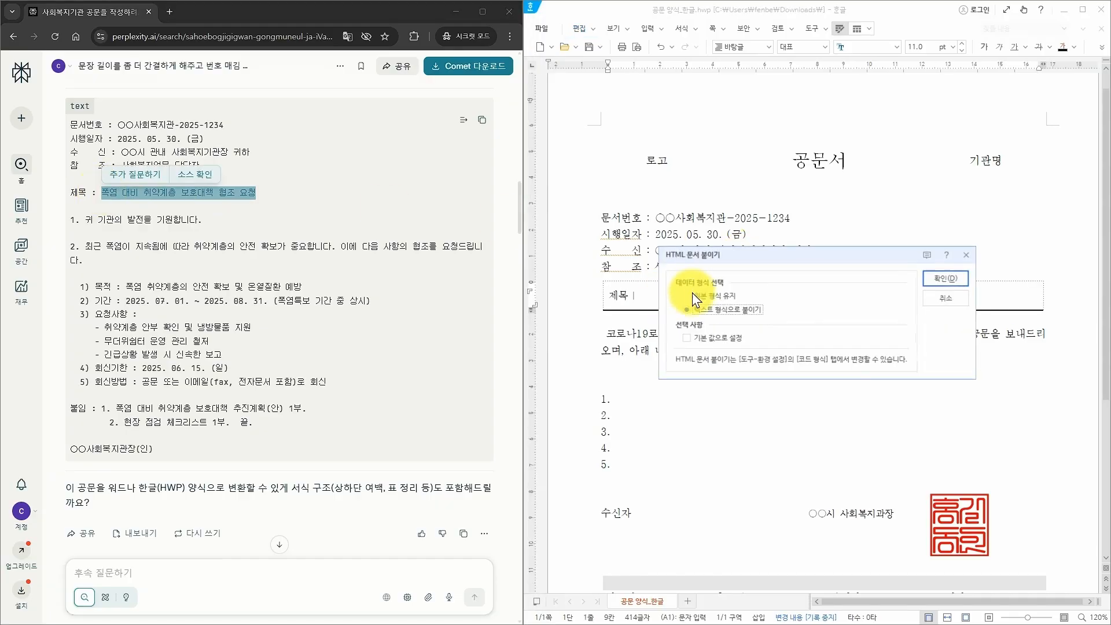
{"action": "left_click", "coordinate": [960, 280]}
Step: Replace the template's sample paragraph and numbered list with the notice body from item 1 through the 붙임 list, then check the layout
{"action": "left_click", "coordinate": [225, 384]}
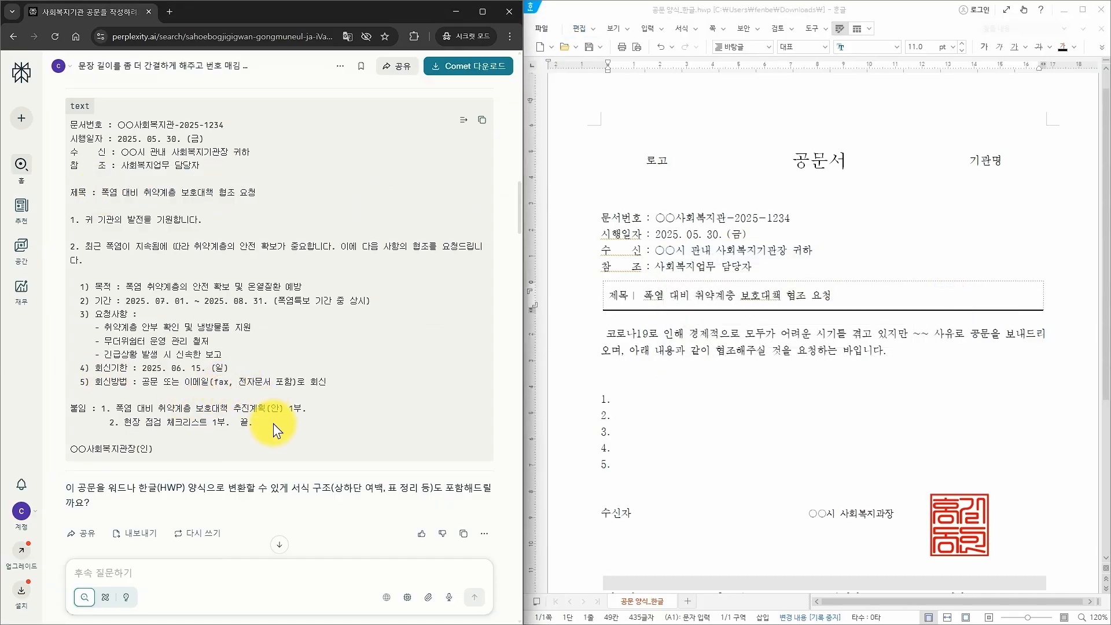
{"action": "left_click_drag", "start_coordinate": [254, 424], "coordinate": [64, 221]}
{"action": "left_click", "coordinate": [689, 397]}
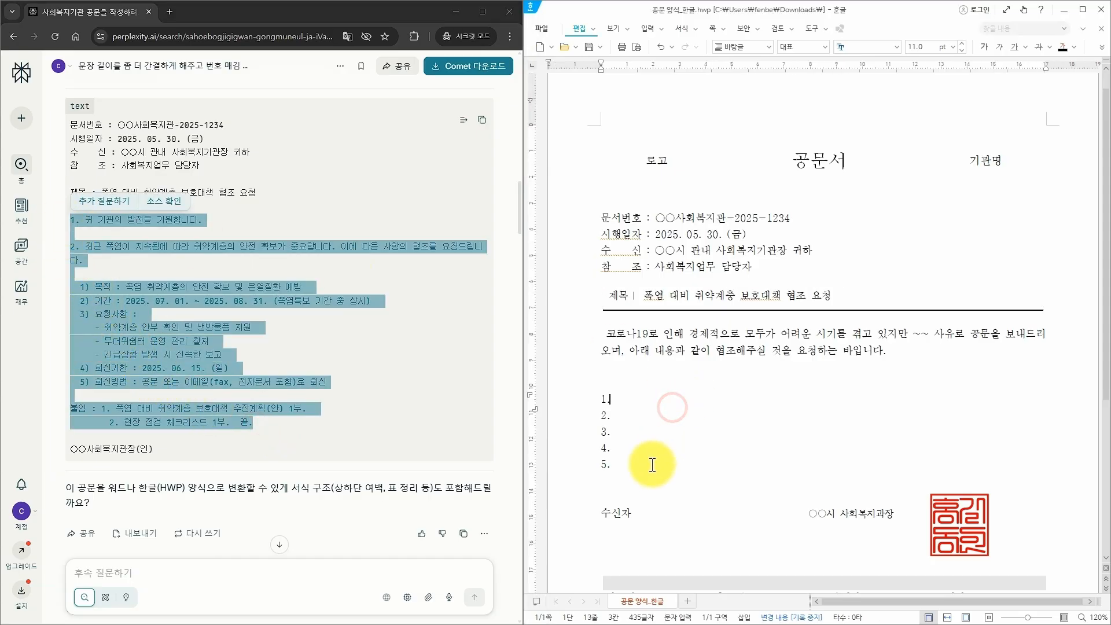
{"action": "left_click_drag", "start_coordinate": [642, 468], "coordinate": [602, 336]}
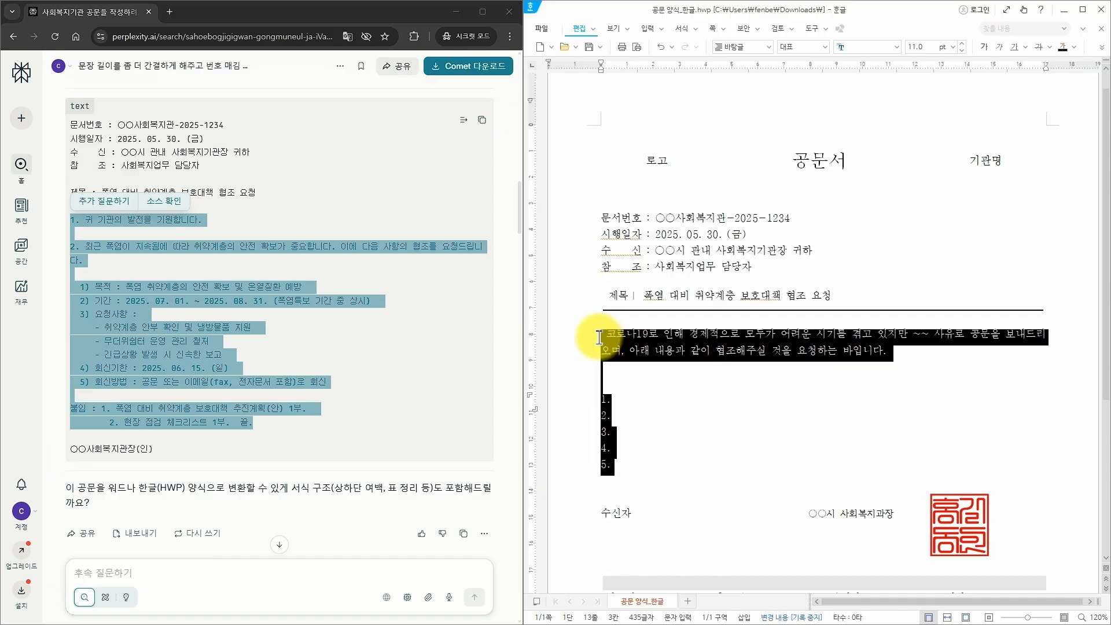
{"action": "key", "text": "ctrl+v"}
{"action": "left_click", "coordinate": [945, 278]}
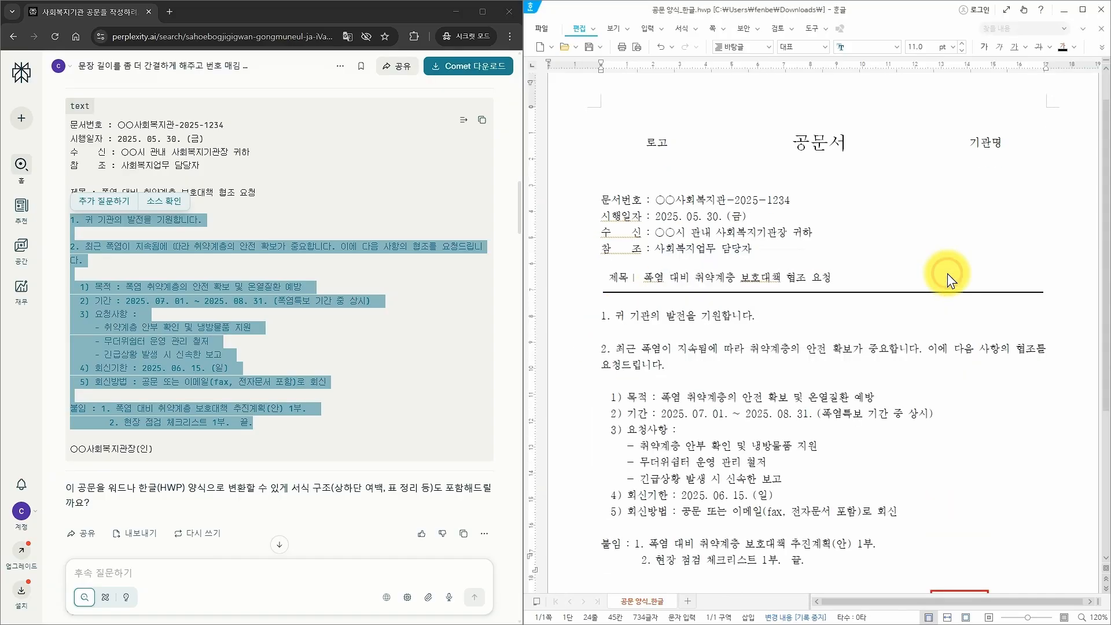
{"action": "scroll", "coordinate": [862, 416], "scroll_direction": "down", "scroll_amount": 4}
{"action": "scroll", "coordinate": [862, 417], "scroll_direction": "up", "scroll_amount": 4}
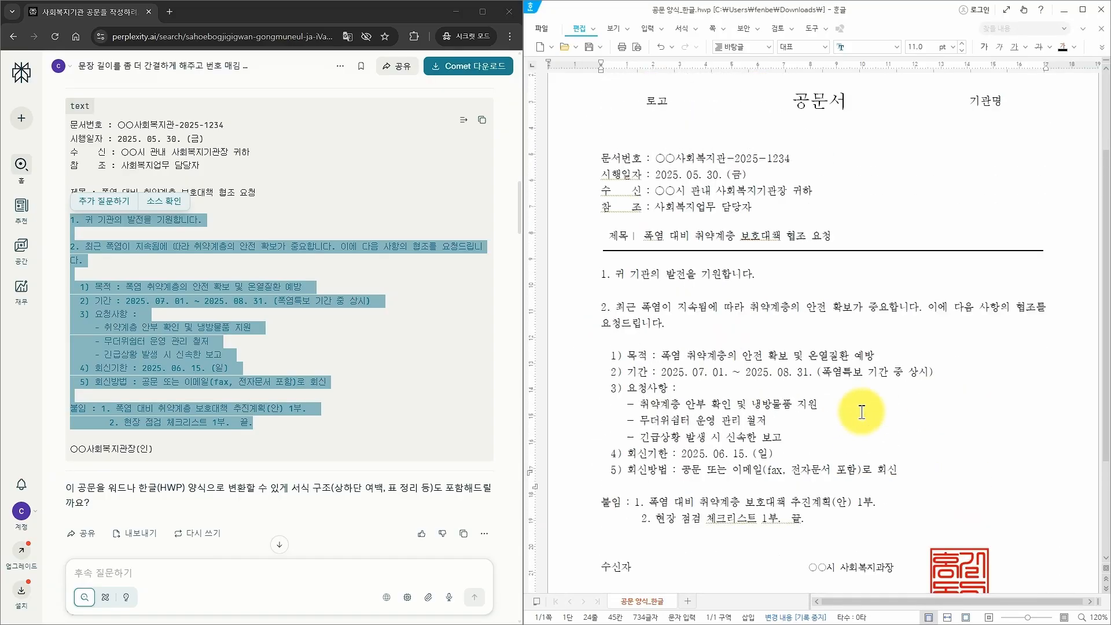
{"action": "scroll", "coordinate": [862, 412], "scroll_direction": "up", "scroll_amount": 1}
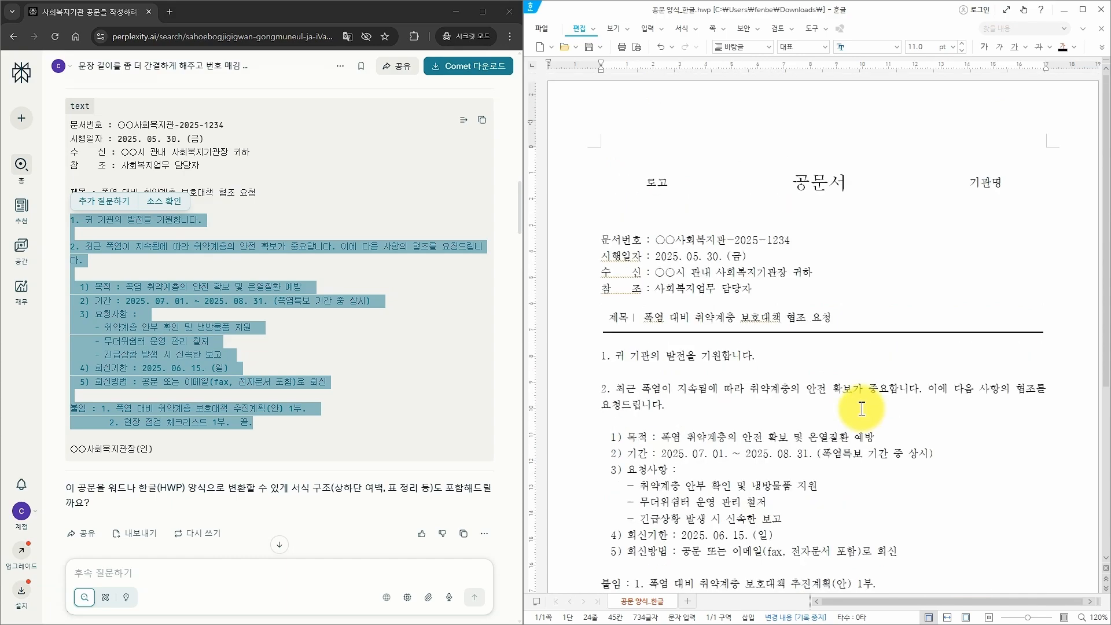
{"action": "scroll", "coordinate": [862, 409], "scroll_direction": "down", "scroll_amount": 1}
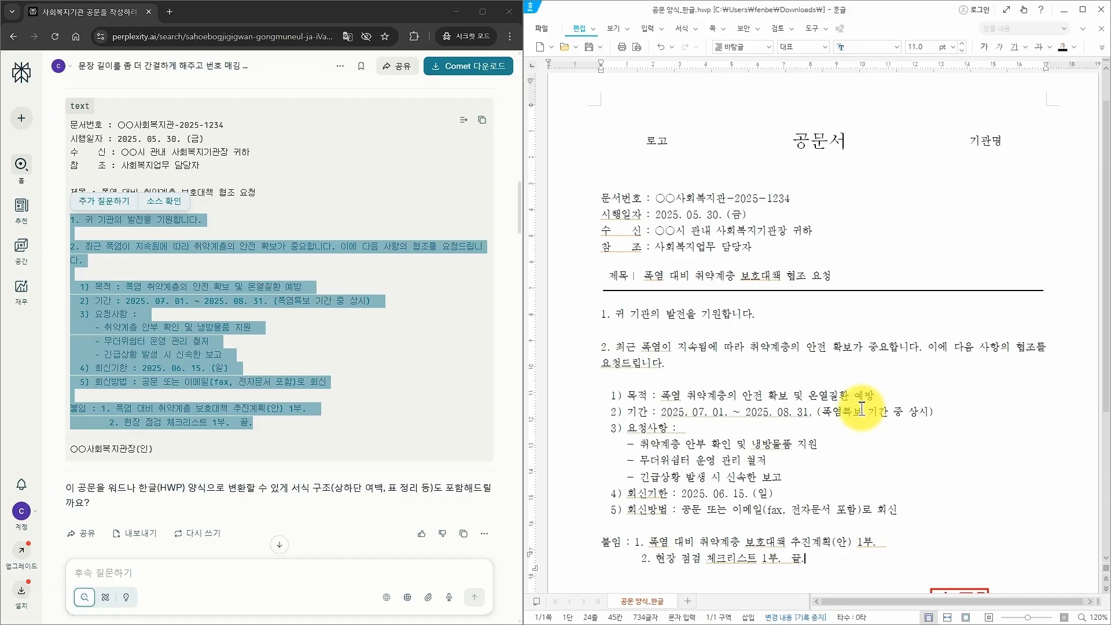
Step: Replace the 문서번호 value in the Hangul document with "협조2025-5호"
{"action": "left_click", "coordinate": [665, 198]}
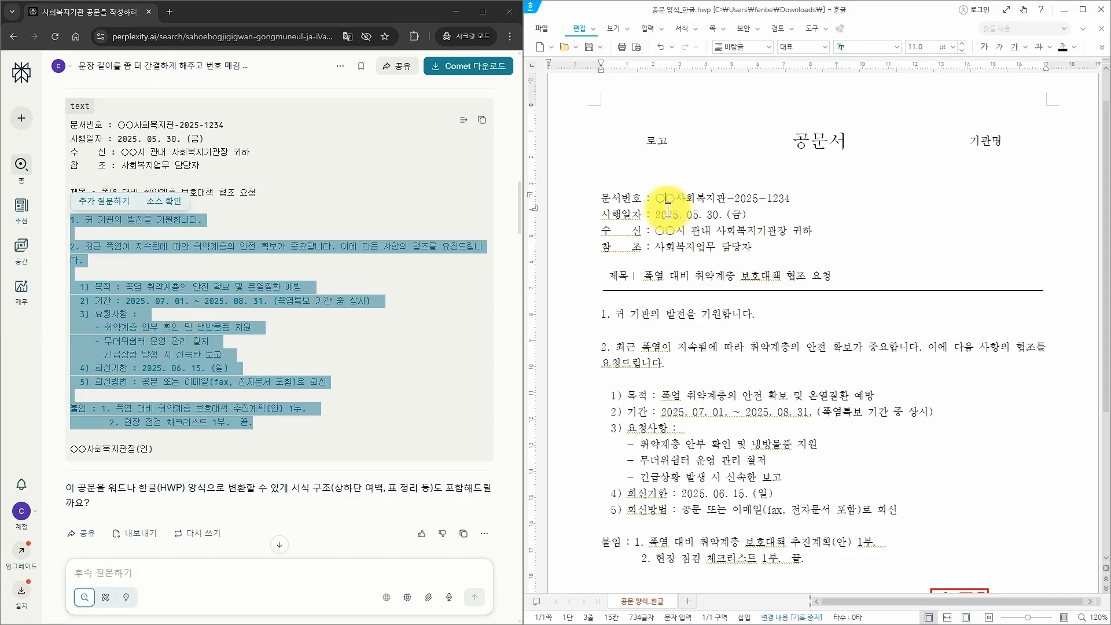
{"action": "left_click_drag", "start_coordinate": [659, 198], "coordinate": [794, 197]}
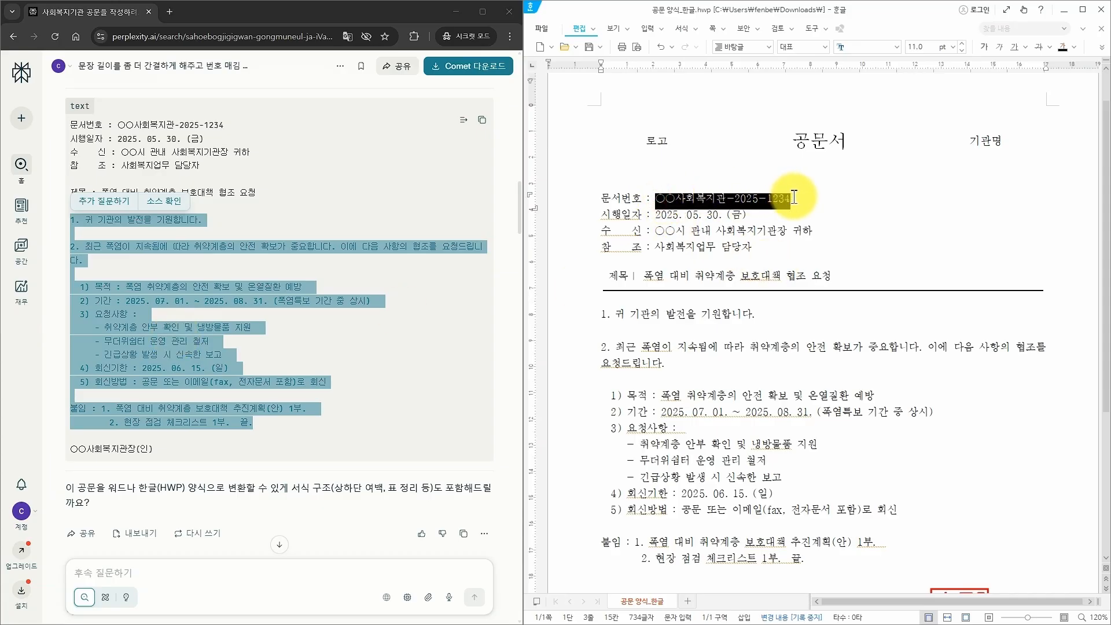
{"action": "type", "text": "협"}
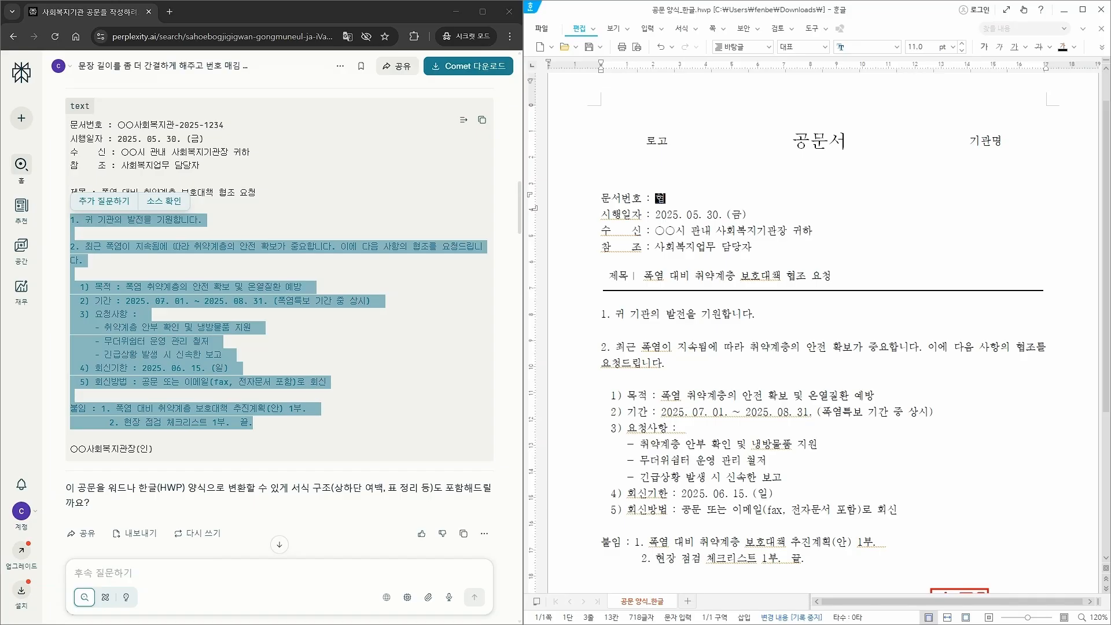
{"action": "type", "text": "조2025-5호"}
Step: Set the 시행일자 month to 10 and its weekday to 목, making the date 2025. 10. 30. (목)
{"action": "key", "text": "Left"}
{"action": "key", "text": "Left"}
{"action": "key", "text": "Left"}
{"action": "key", "text": "Left"}
{"action": "key", "text": "Left"}
{"action": "key", "text": "Left"}
{"action": "key", "text": "Left"}
{"action": "key", "text": "Left"}
{"action": "key", "text": "Right"}
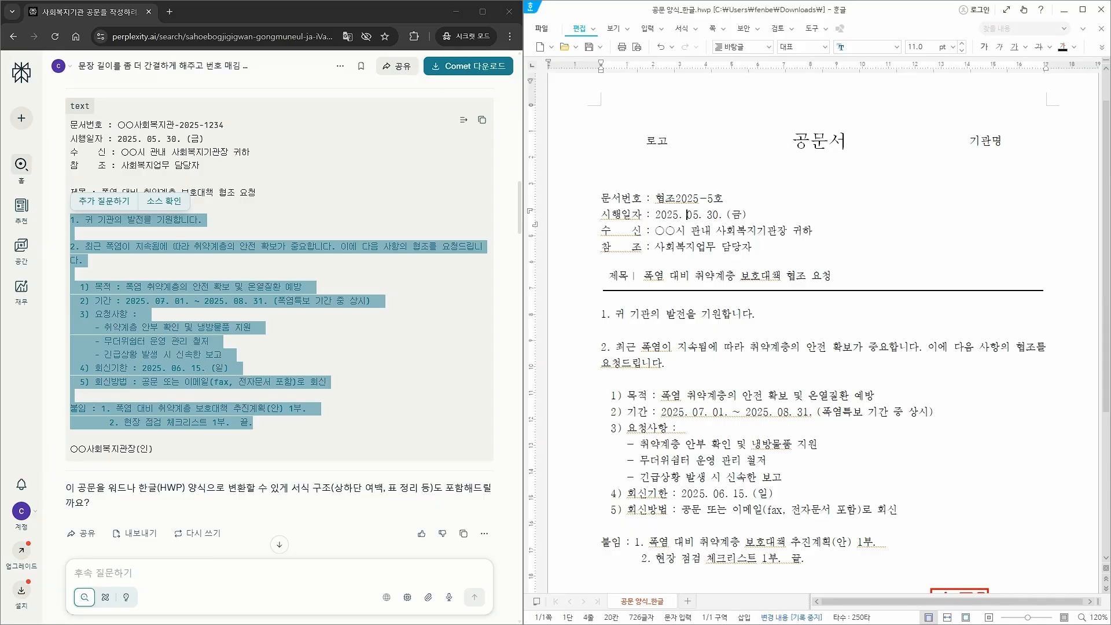
{"action": "key", "text": "Delete"}
{"action": "key", "text": "Delete"}
{"action": "type", "text": "10"}
{"action": "key", "text": "Right"}
{"action": "key", "text": "Right"}
{"action": "key", "text": "Right"}
{"action": "key", "text": "Right"}
{"action": "key", "text": "Right"}
{"action": "key", "text": "Right"}
{"action": "key", "text": "Delete"}
{"action": "type", "text": "ㅁㅗㄱ"}
Step: Replace the ○○ placeholder in the 수신 line with "행복" and look over the finished notice
{"action": "left_click", "coordinate": [656, 230]}
{"action": "type", "text": "ㅎㅐㅇㅂㅗㄱ"}
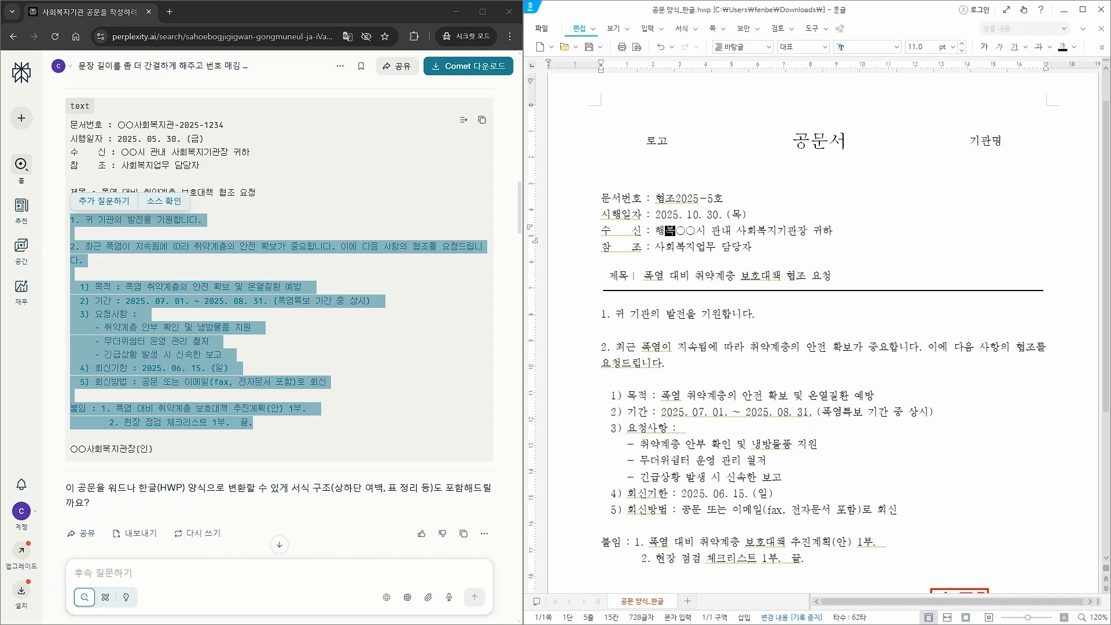
{"action": "key", "text": "Delete"}
{"action": "key", "text": "Delete"}
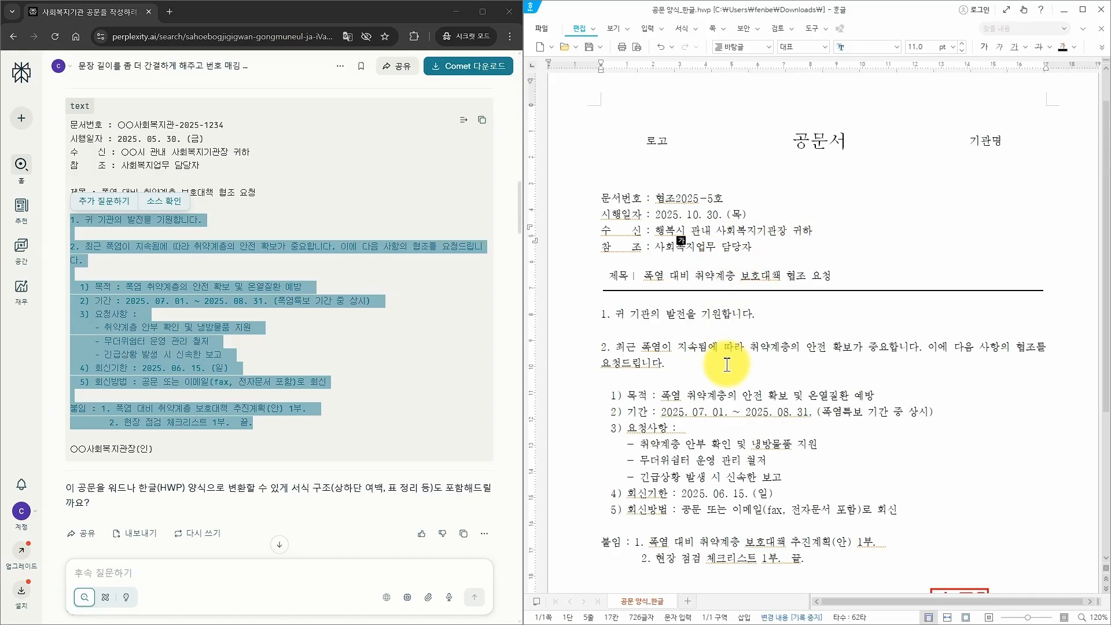
{"action": "scroll", "coordinate": [727, 364], "scroll_direction": "down", "scroll_amount": 1}
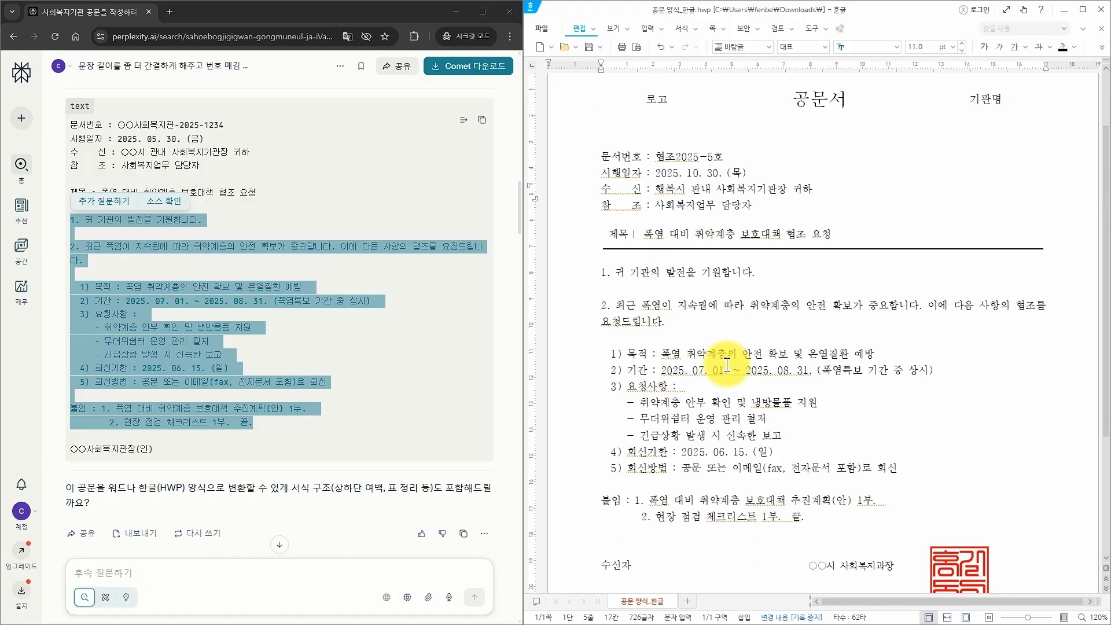
{"action": "scroll", "coordinate": [727, 364], "scroll_direction": "down", "scroll_amount": 1}
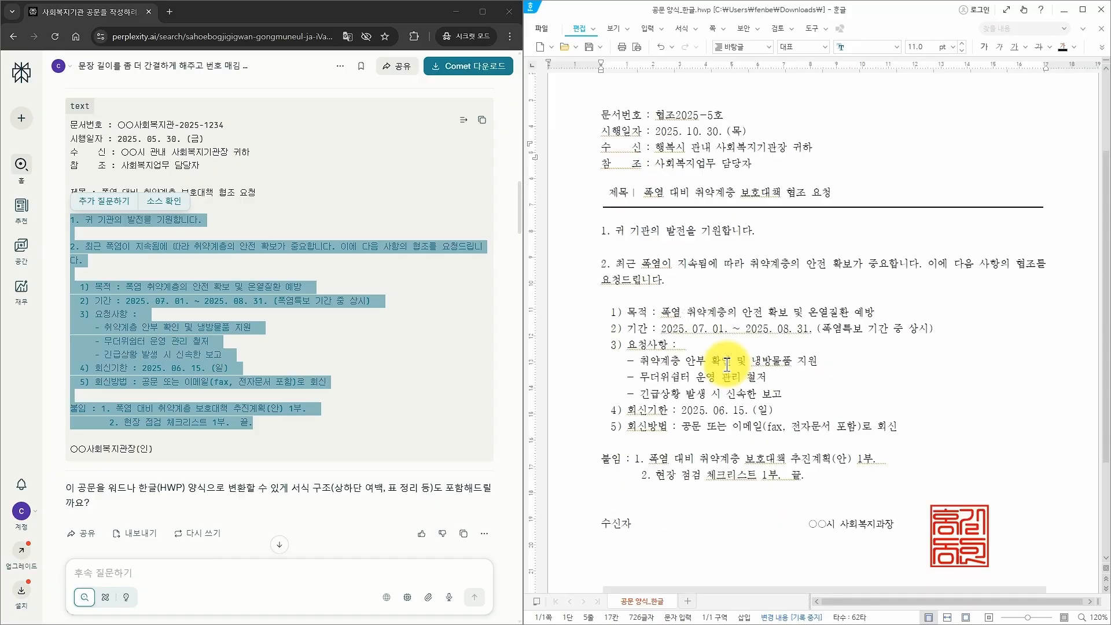
{"action": "scroll", "coordinate": [729, 371], "scroll_direction": "up", "scroll_amount": 1}
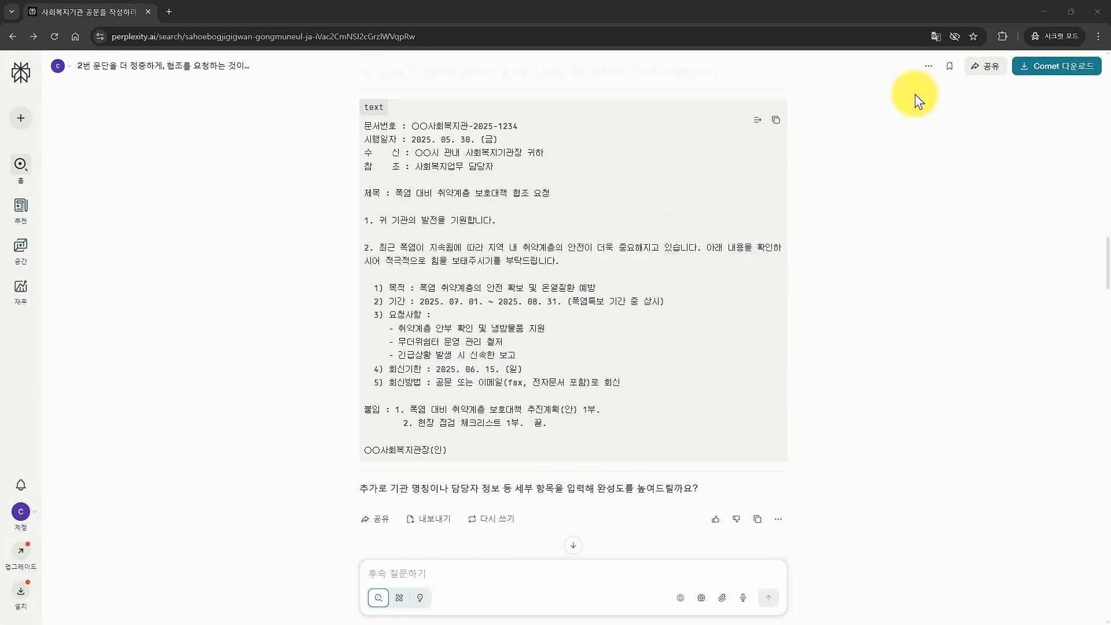
Step: Return to Perplexity, bookmark the notice thread and open its sharing options
{"action": "left_click", "coordinate": [952, 68]}
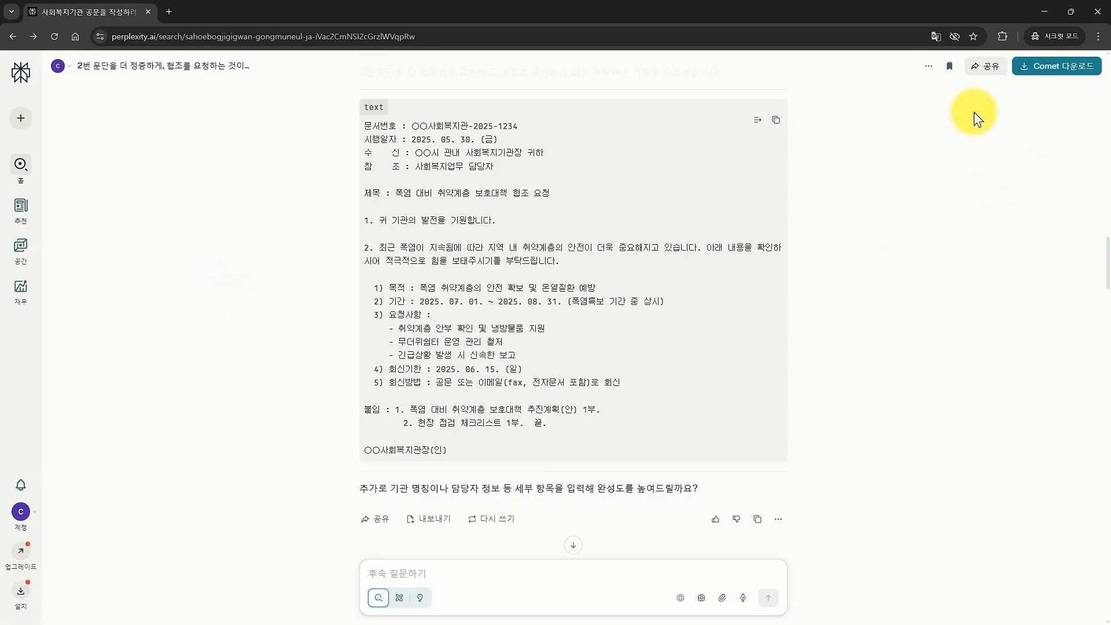
{"action": "left_click", "coordinate": [988, 75]}
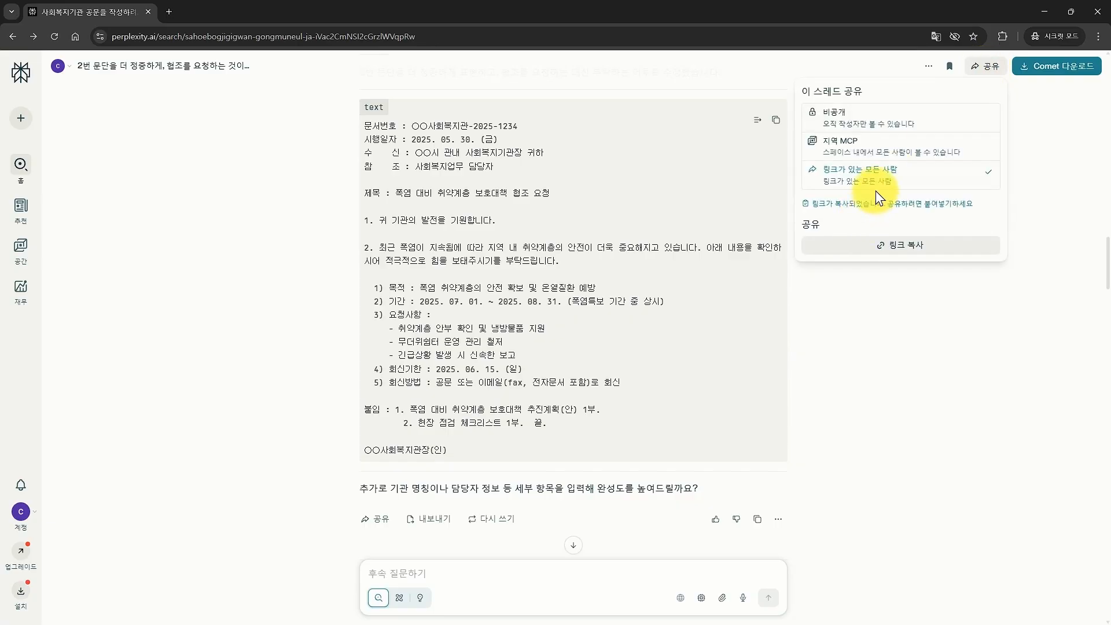